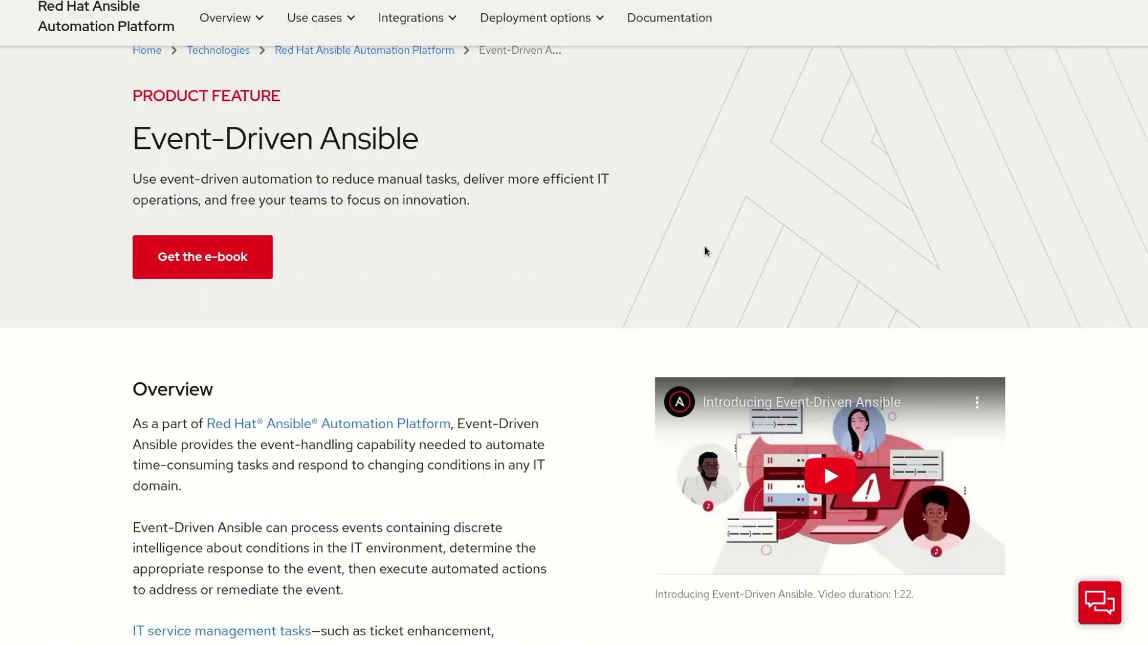
pyautogui.scroll(-2, 704, 246)
pyautogui.scroll(-4, 704, 247)
pyautogui.scroll(-4, 704, 247)
pyautogui.scroll(-3, 704, 246)
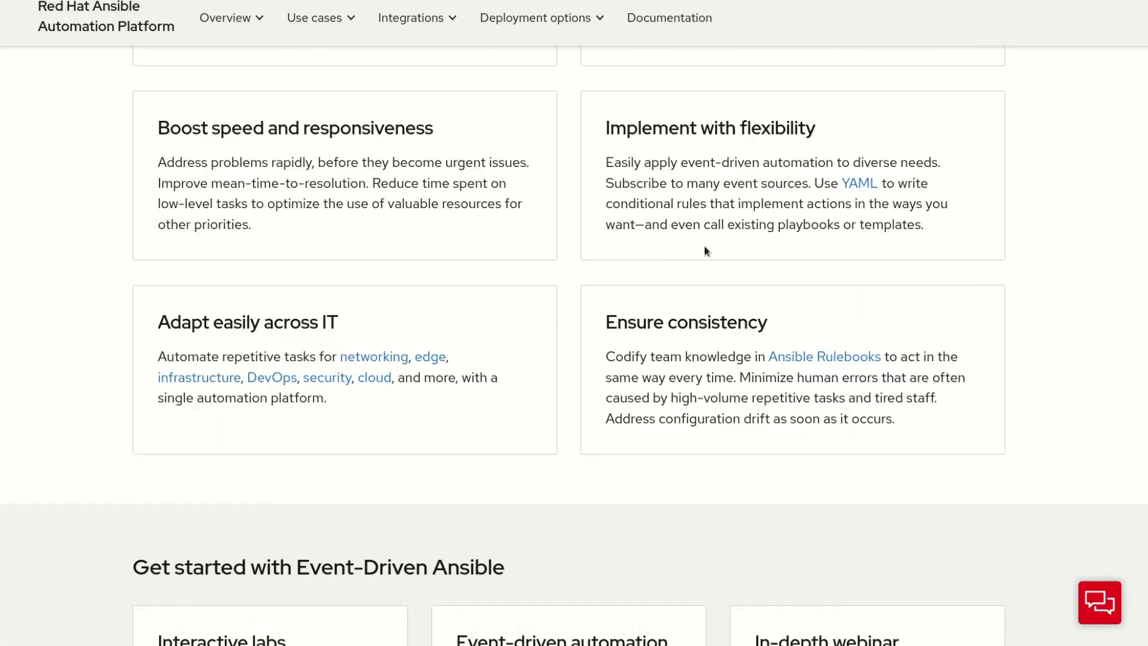
pyautogui.scroll(-3, 703, 247)
pyautogui.scroll(-5, 704, 246)
pyautogui.scroll(-3, 704, 245)
pyautogui.scroll(-2, 703, 247)
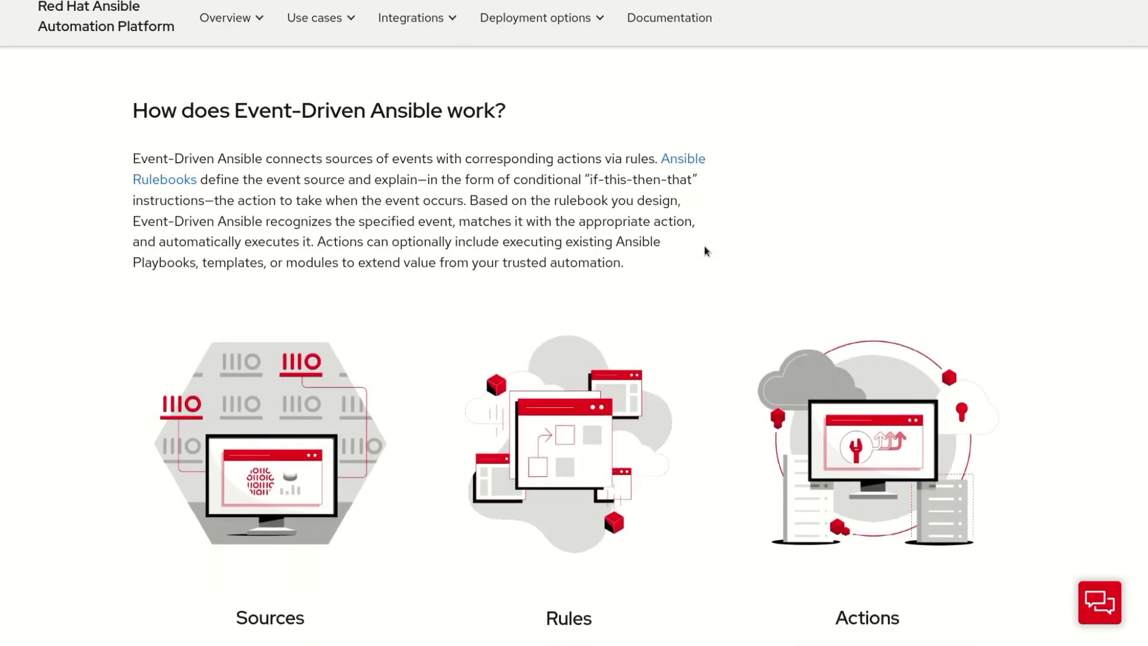
pyautogui.scroll(-1, 704, 246)
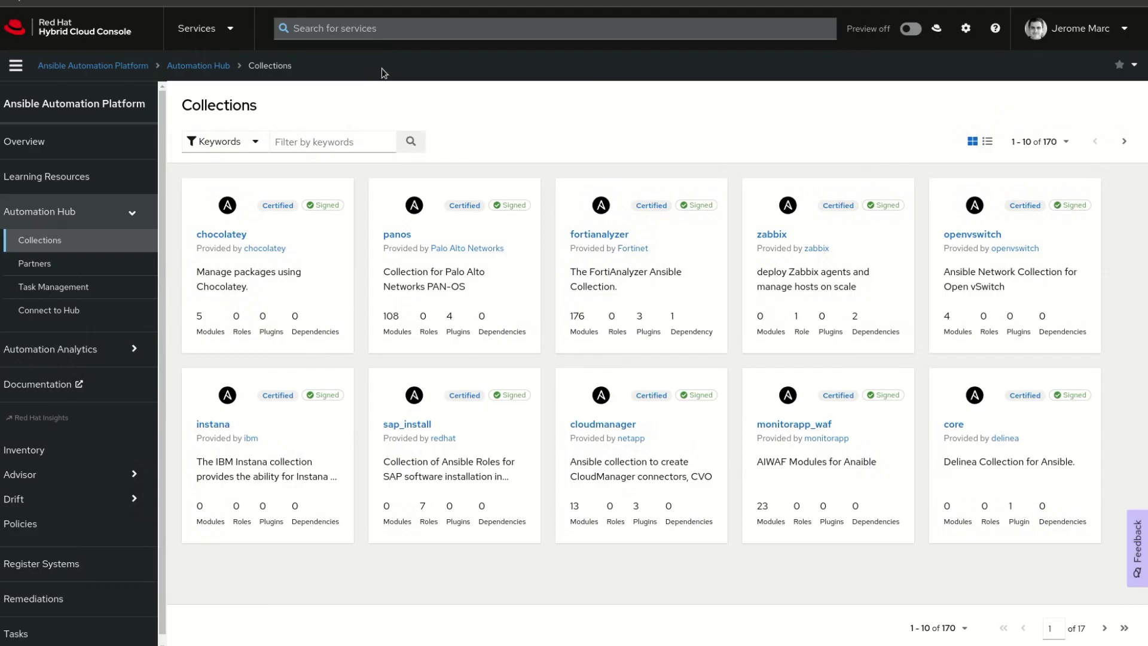
# Step: Filter the Automation Hub collections by the keyword 'insights eda'
pyautogui.click(329, 141)
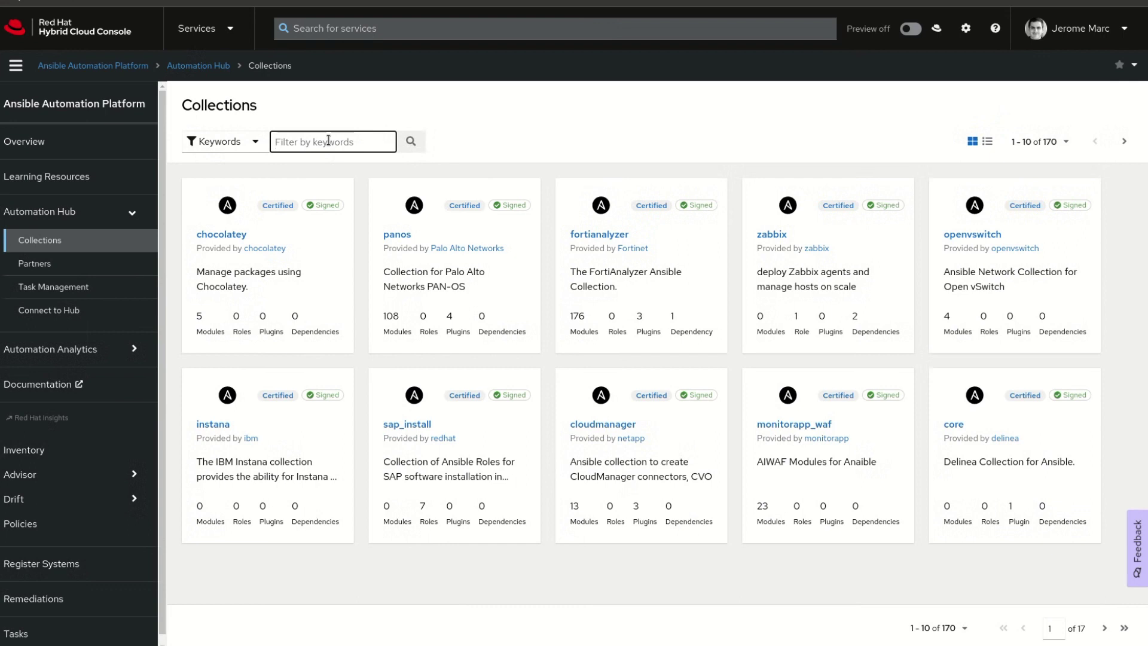
pyautogui.write('insights ed')
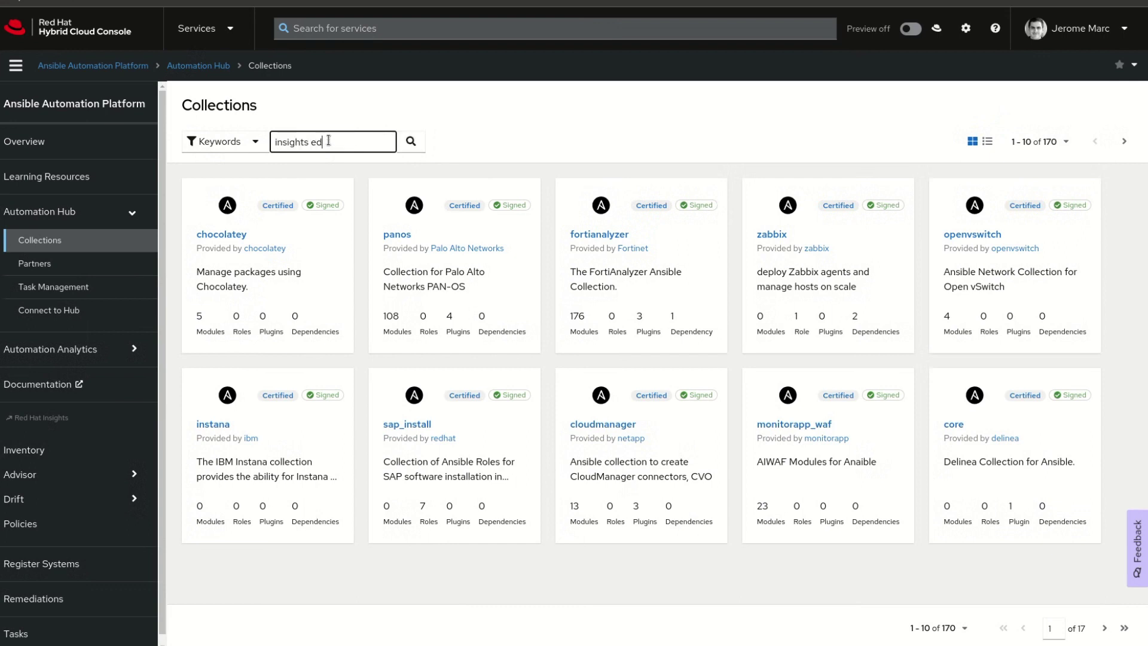
pyautogui.write('a')
pyautogui.press('Return')
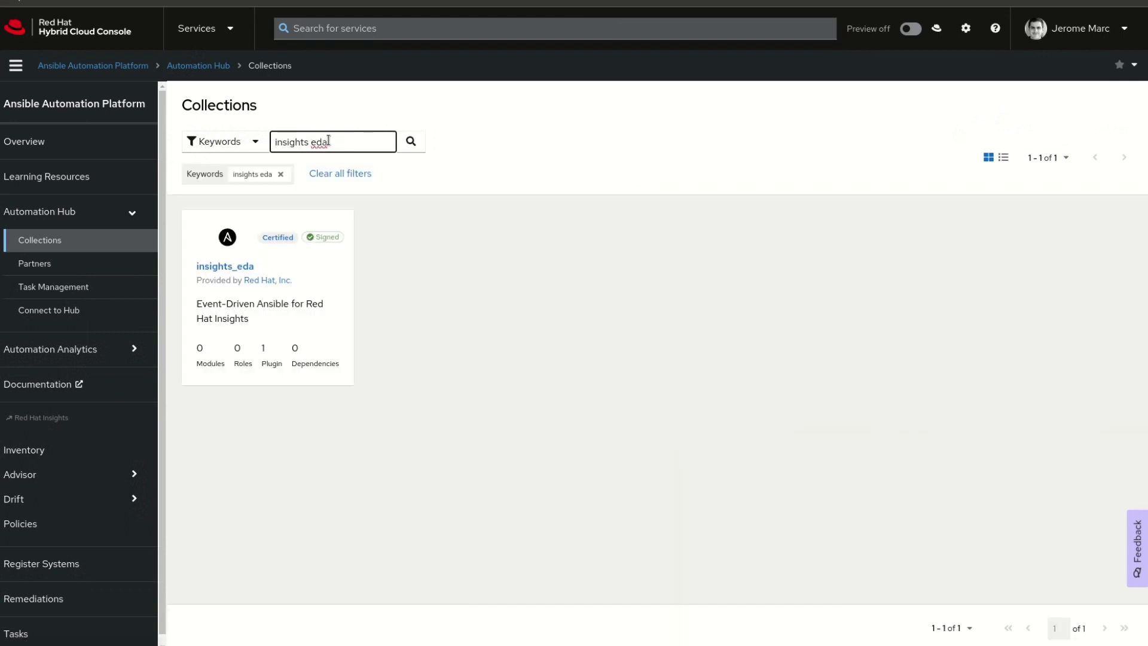
# Step: Open insights_eda, check its insights event source plugin, and show the documentation readme
pyautogui.click(232, 266)
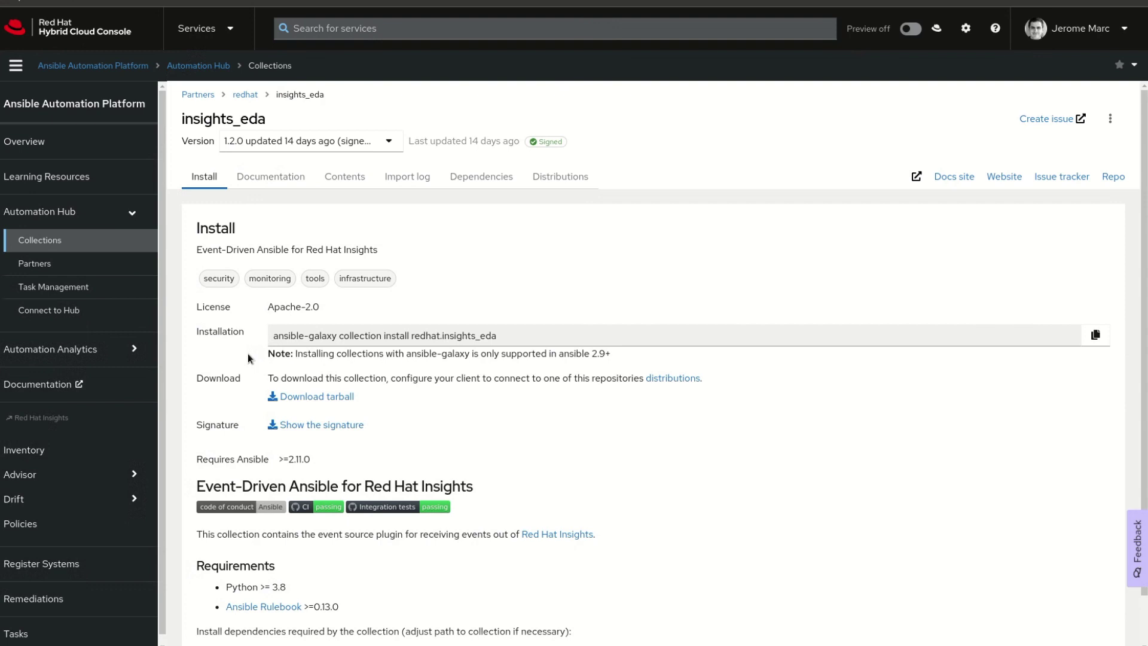
pyautogui.click(345, 176)
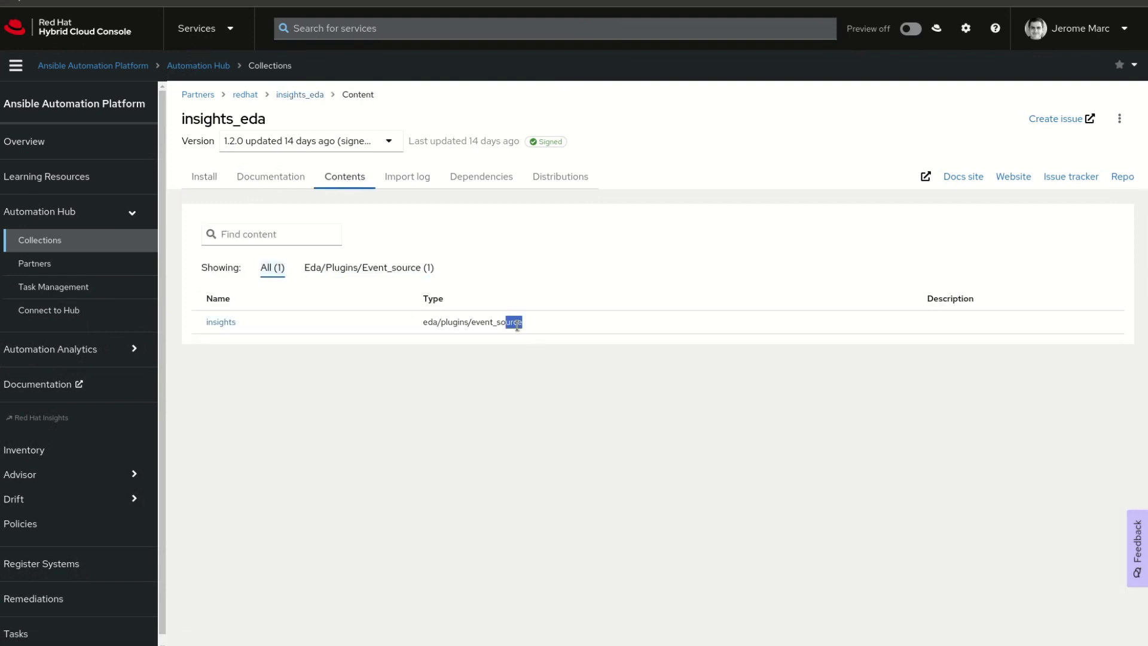
pyautogui.moveTo(516, 325); pyautogui.dragTo(421, 325)
pyautogui.click(432, 349)
pyautogui.click(270, 176)
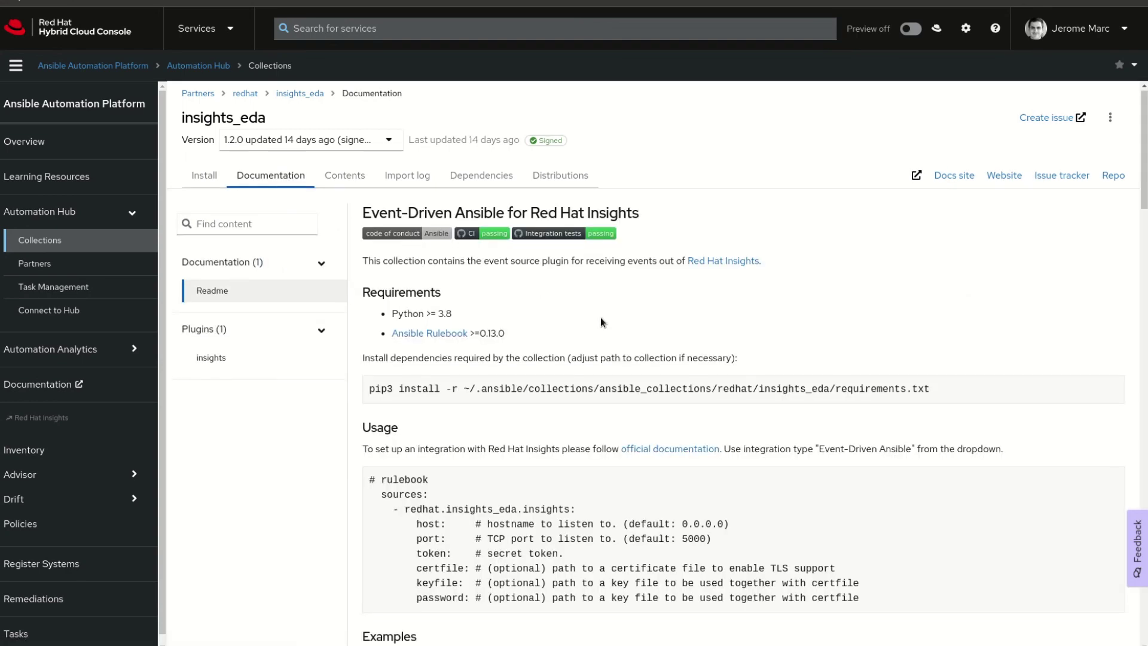
pyautogui.scroll(-2, 600, 317)
pyautogui.scroll(-3, 600, 317)
pyautogui.scroll(-1, 600, 316)
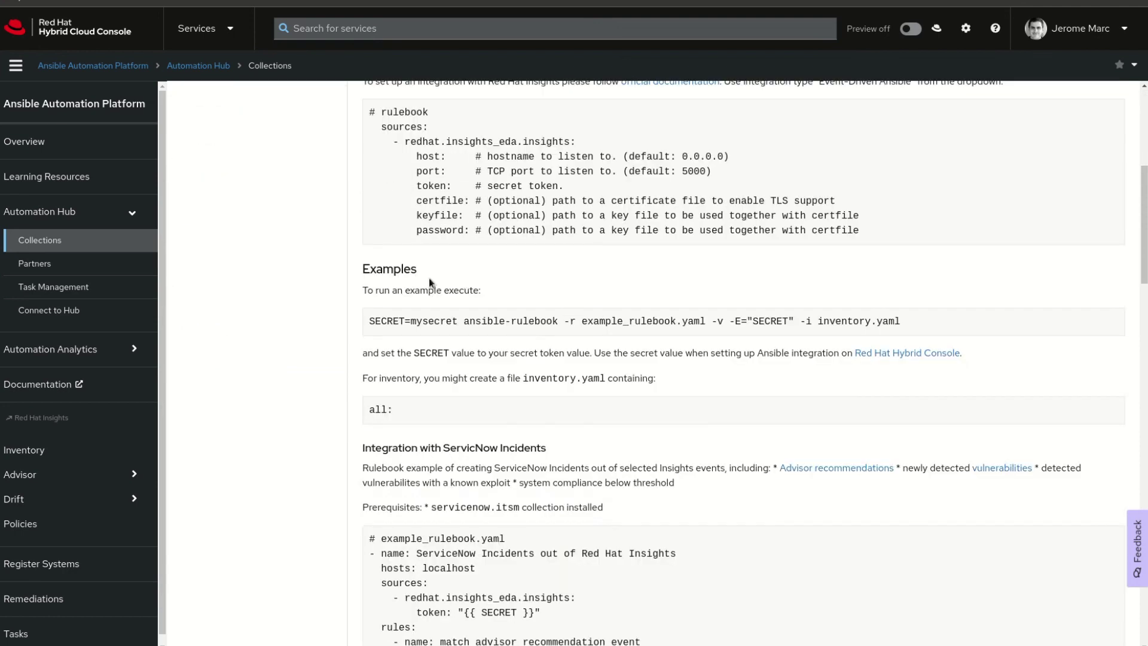
pyautogui.moveTo(377, 274); pyautogui.dragTo(363, 269)
pyautogui.scroll(-3, 376, 287)
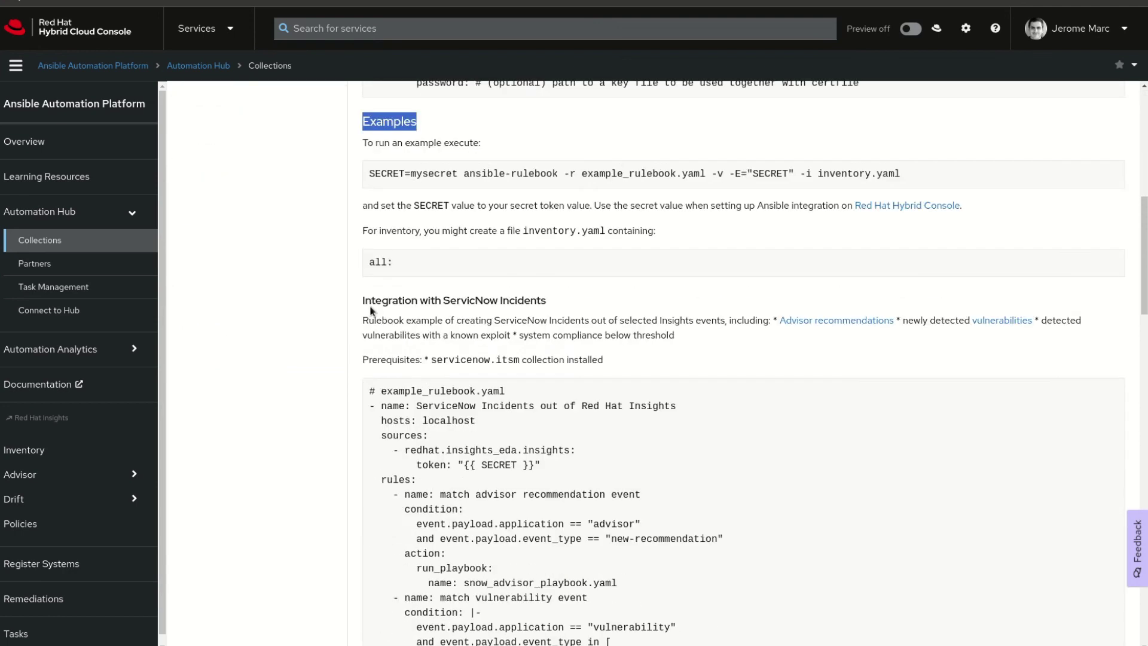
pyautogui.moveTo(362, 448); pyautogui.dragTo(460, 447)
# Step: Highlight the 'Integration with ServicNow Incidents' heading and the redhat.insights_eda.insights source line
pyautogui.moveTo(460, 301); pyautogui.dragTo(553, 308)
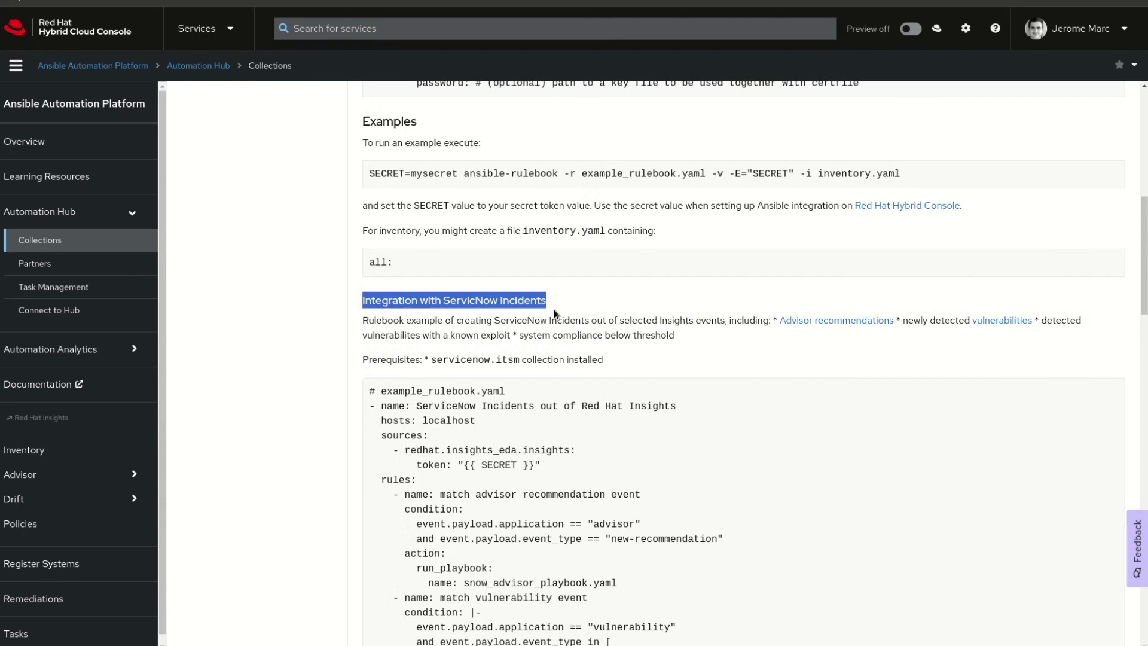
pyautogui.moveTo(404, 450); pyautogui.dragTo(572, 456)
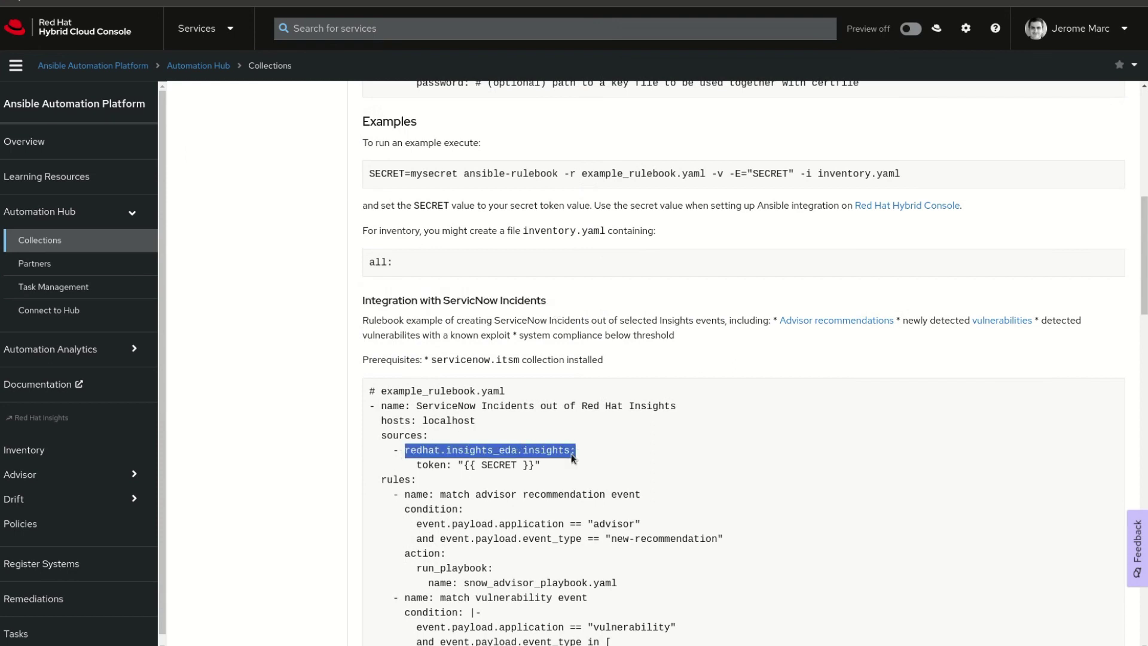
pyautogui.click(600, 455)
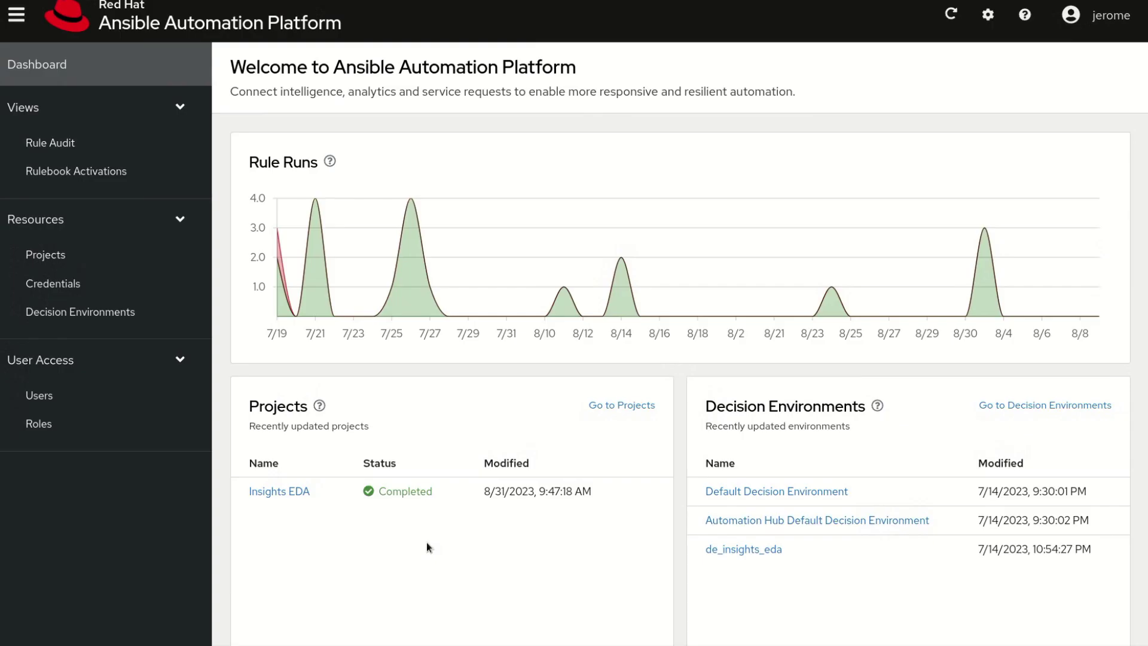
pyautogui.scroll(-5, 426, 541)
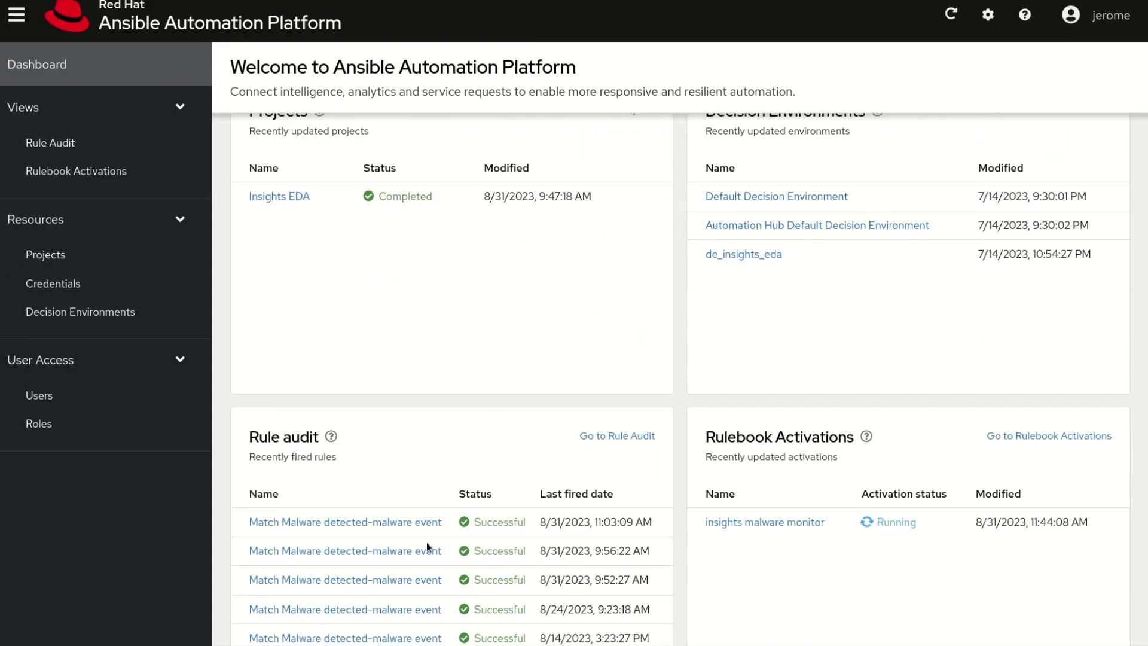
pyautogui.scroll(2, 426, 542)
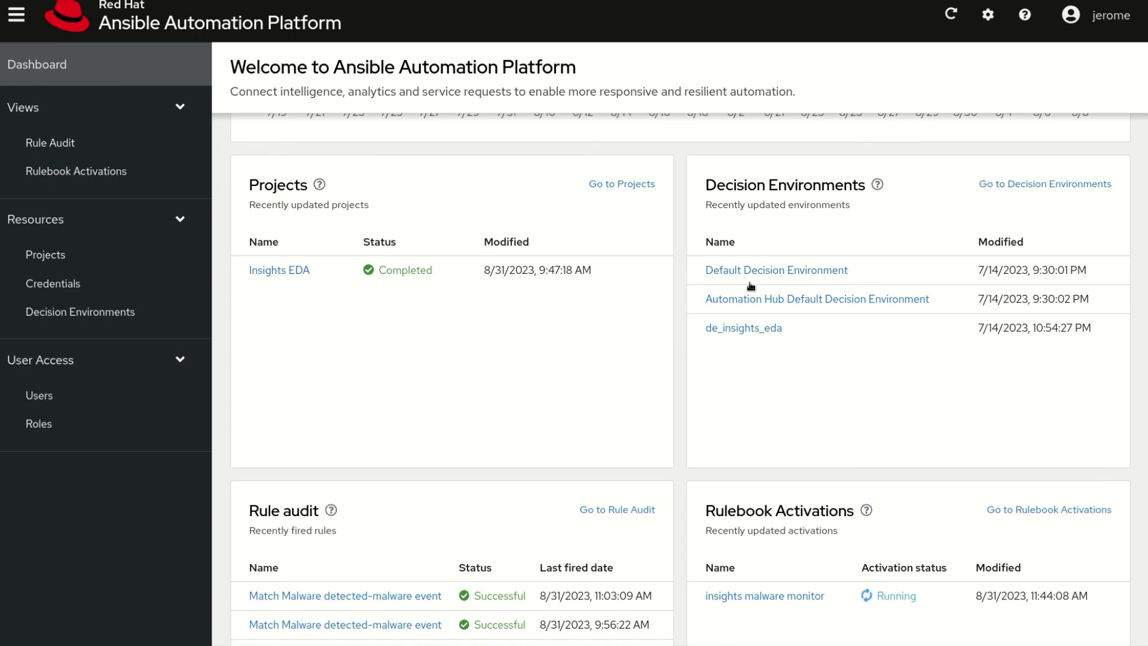
pyautogui.scroll(-3, 738, 451)
pyautogui.scroll(-1, 738, 451)
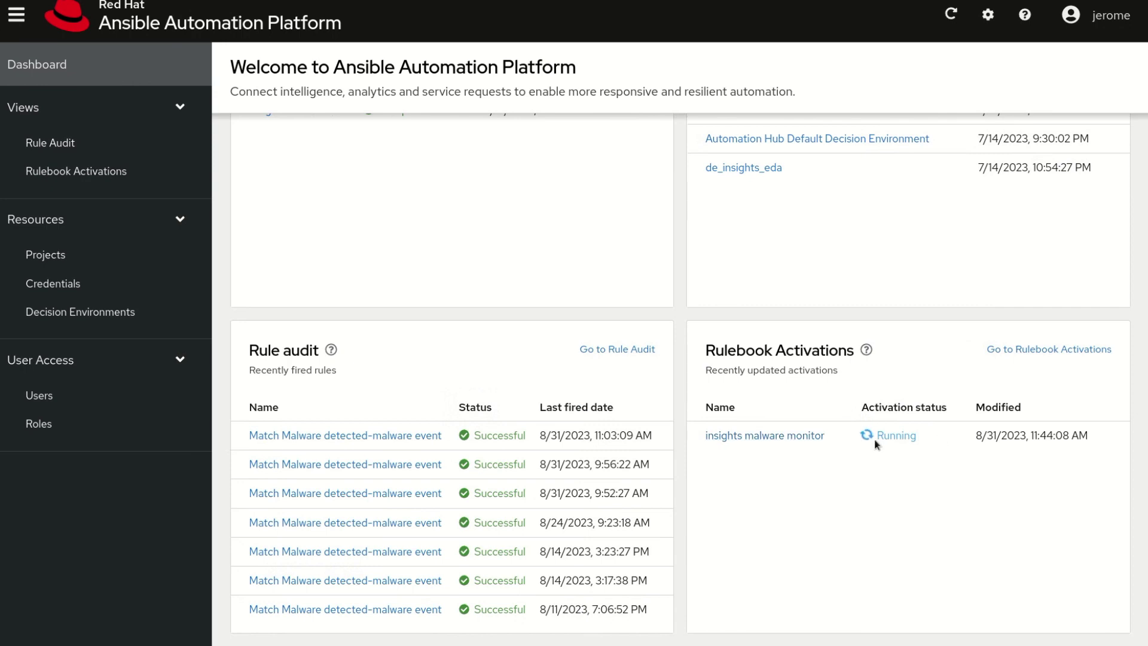
# Step: Open the Insights EDA project's details from the Projects list
pyautogui.click(56, 260)
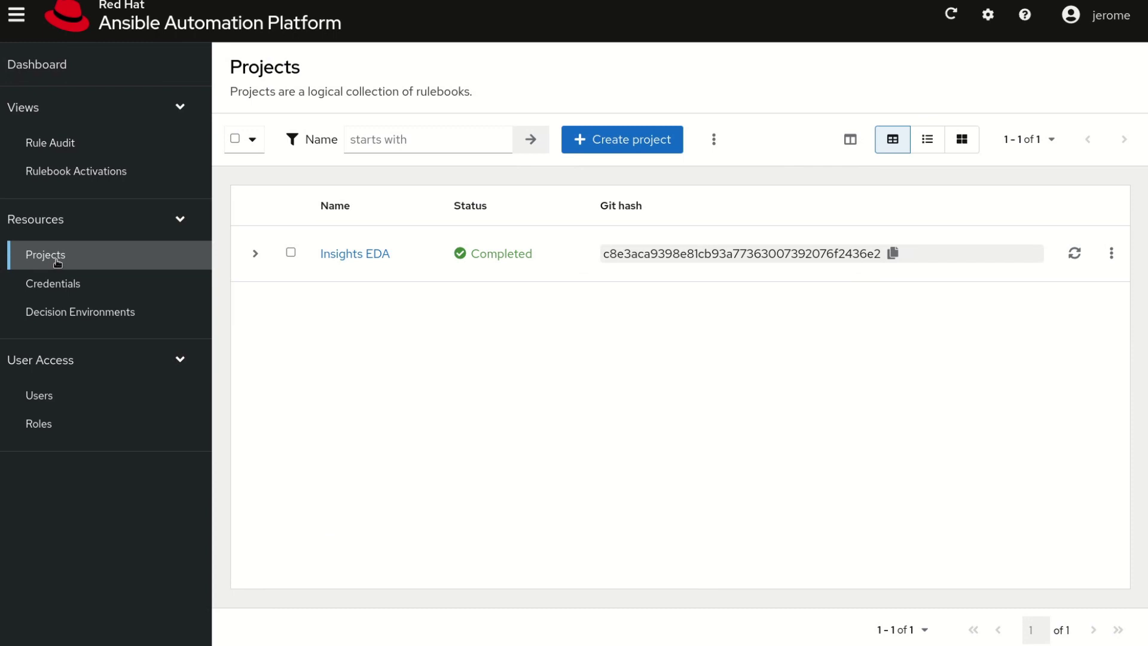
pyautogui.click(355, 253)
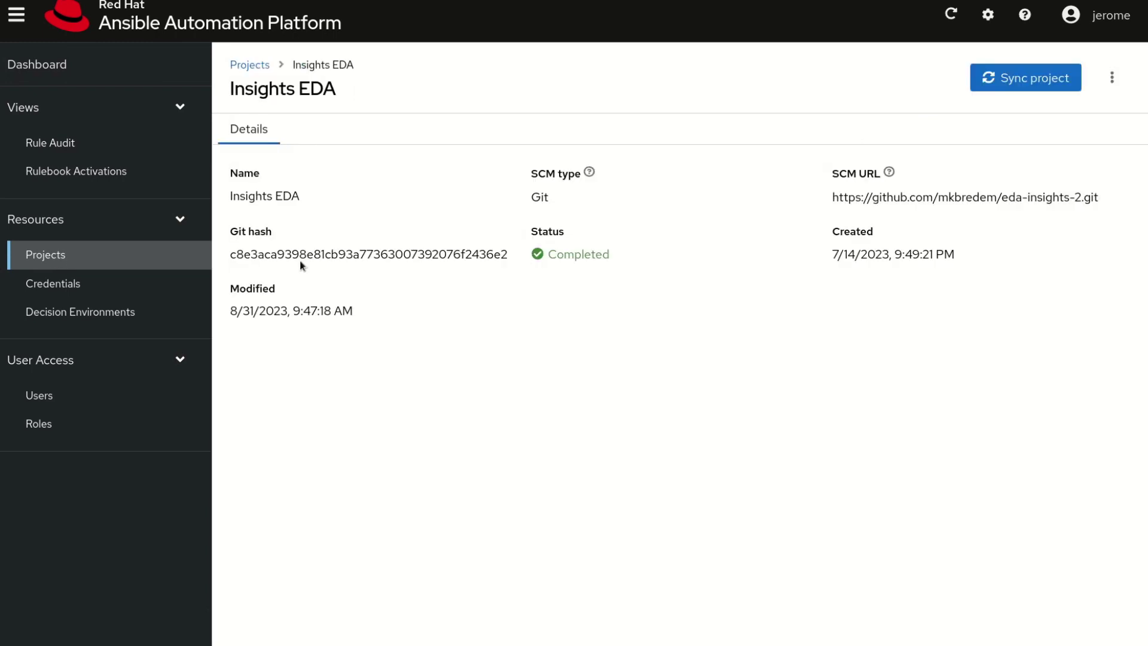
# Step: Review the de_insights_eda decision environment and the insights malware monitor activation details
pyautogui.click(92, 311)
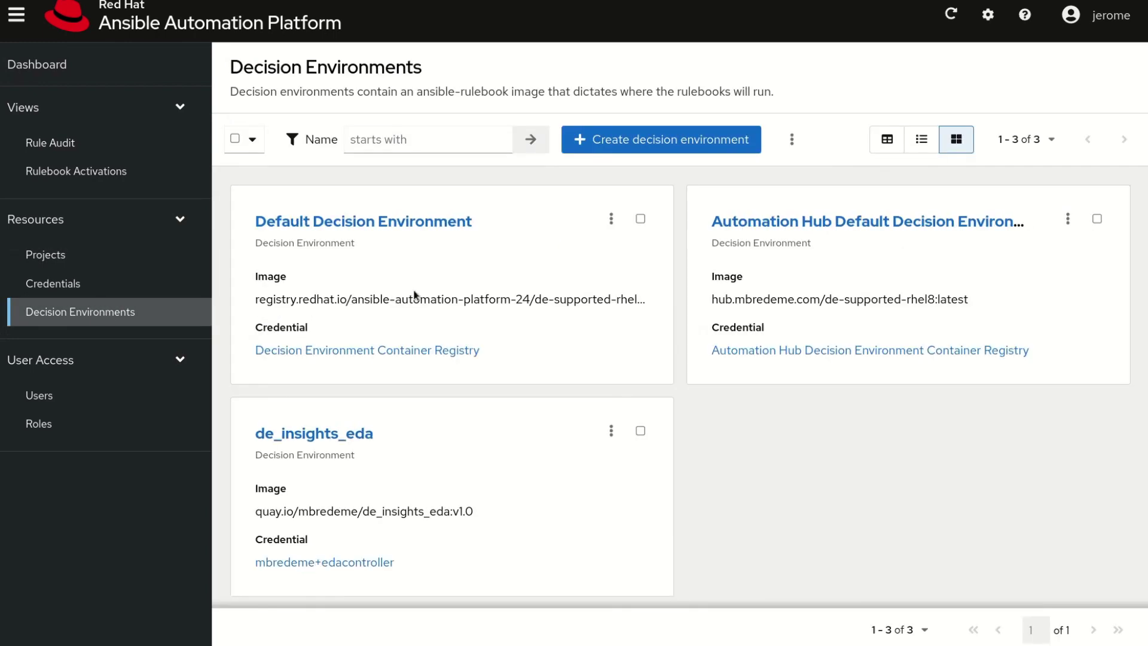
pyautogui.click(341, 433)
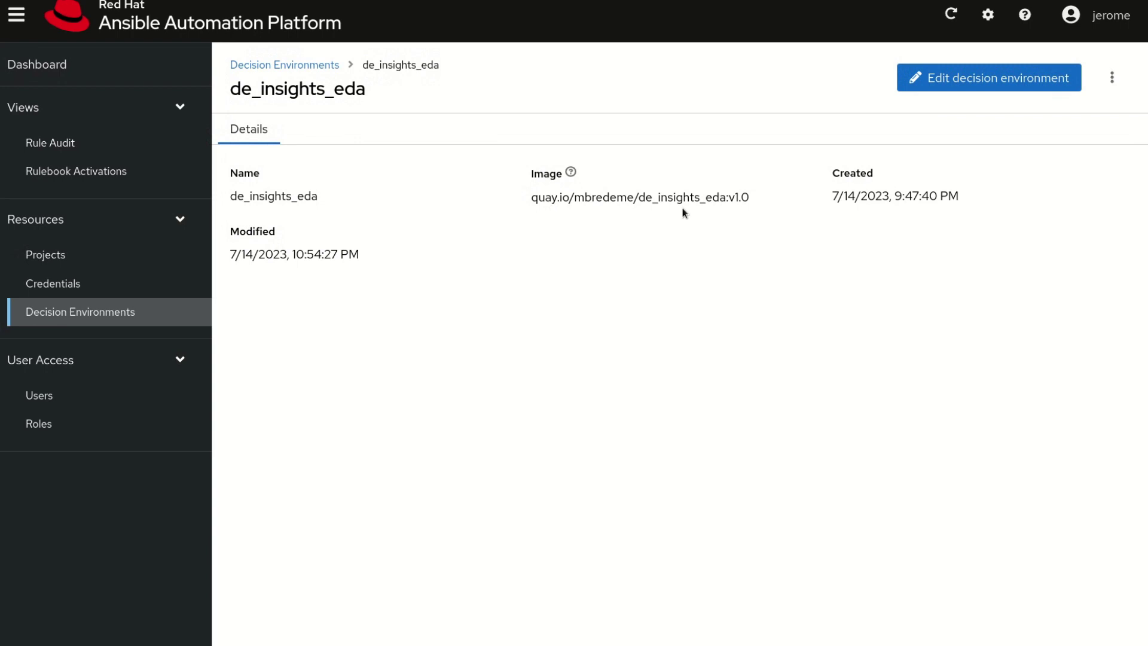
pyautogui.click(145, 171)
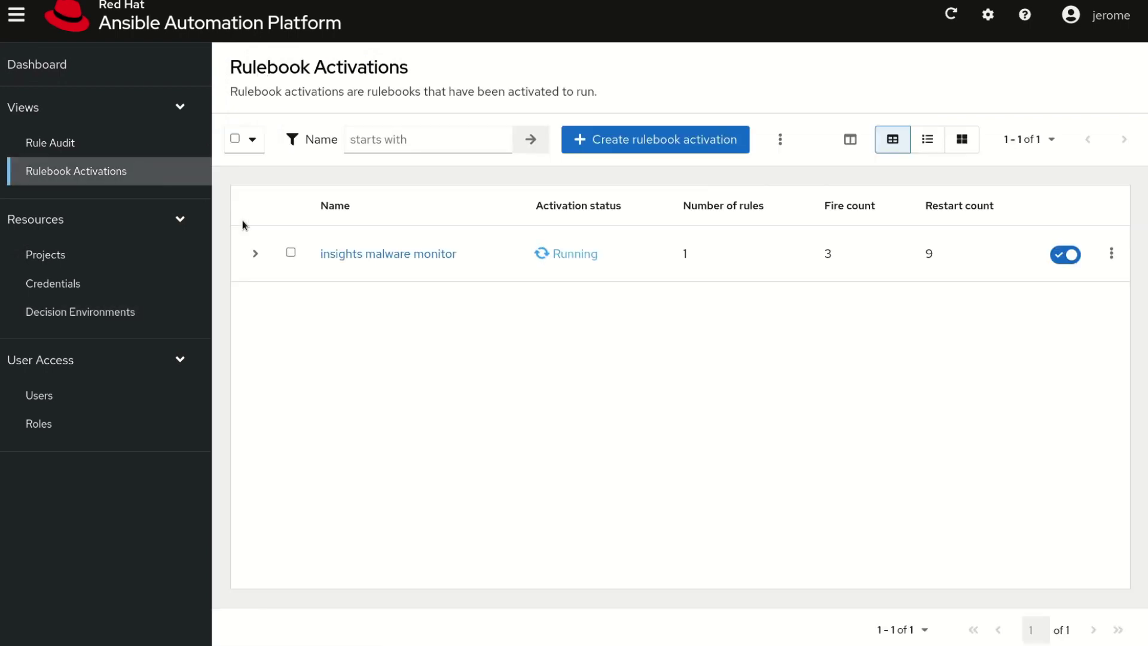
pyautogui.click(377, 258)
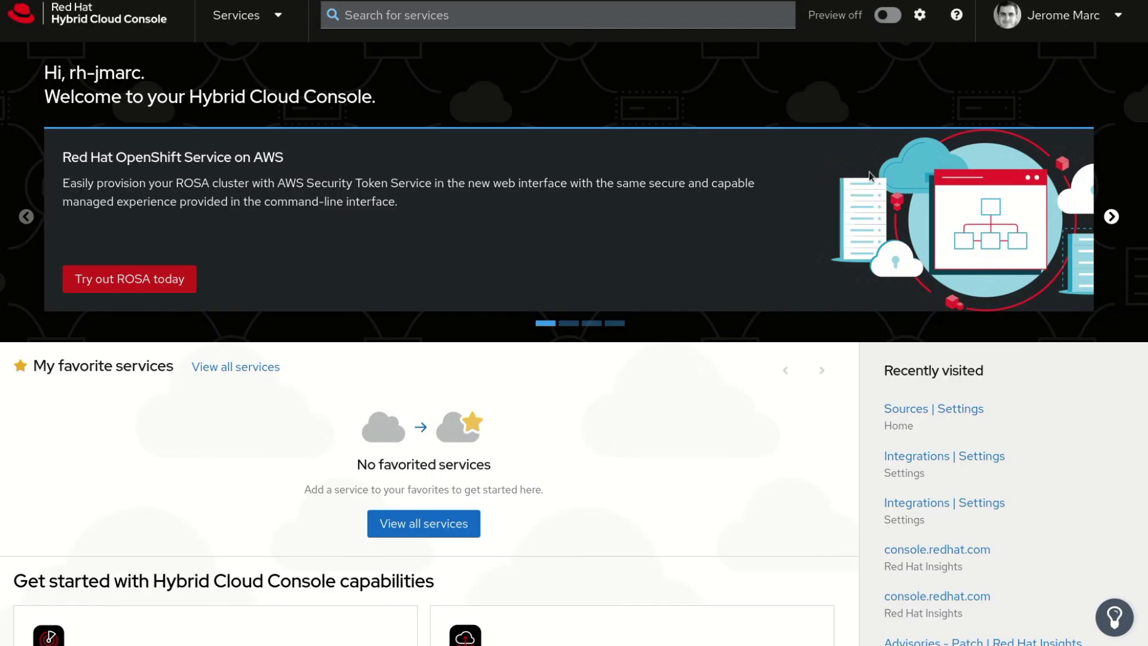
# Step: Go to Settings > Integrations and view the Event-Driven Ansible integration's endpoint details
pyautogui.click(920, 15)
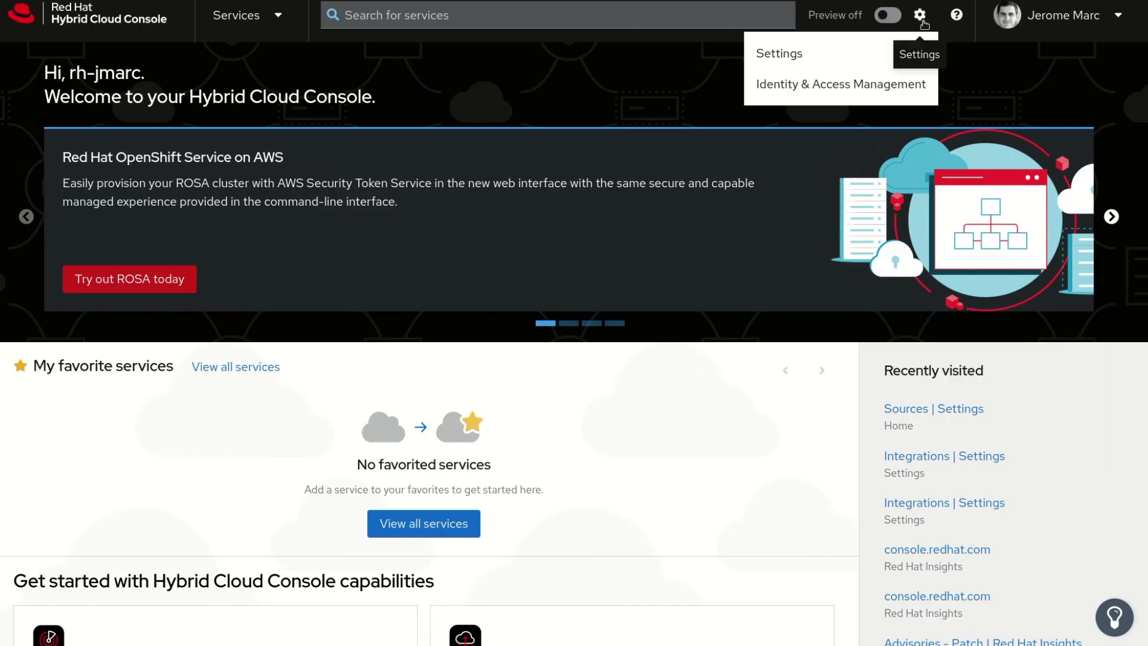
pyautogui.click(845, 59)
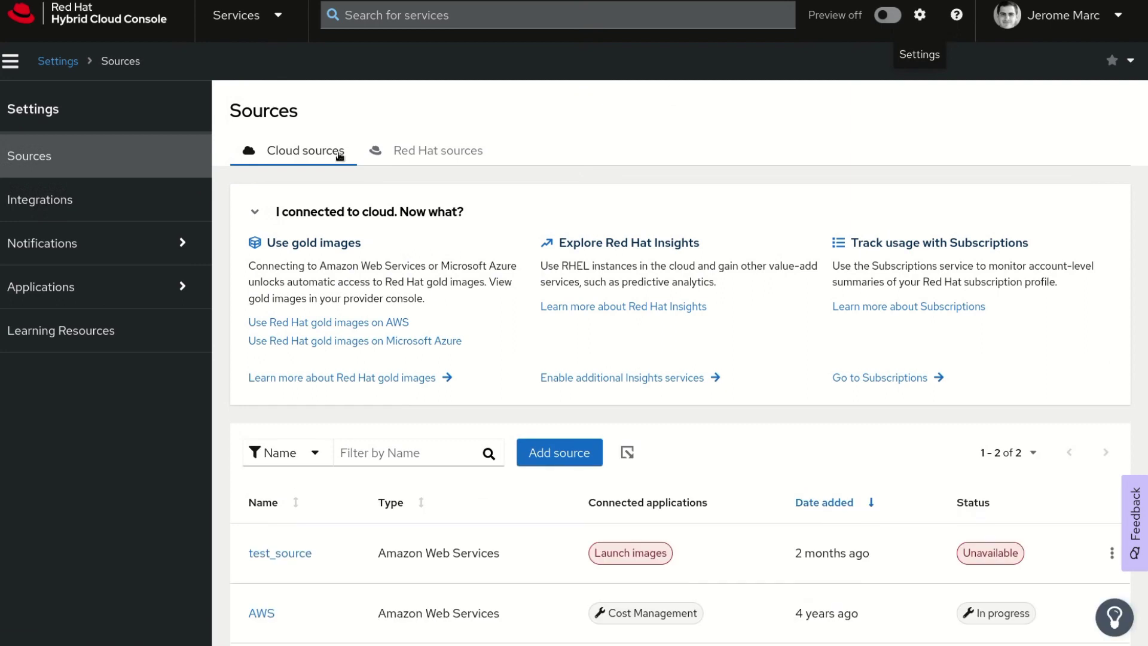
pyautogui.click(130, 200)
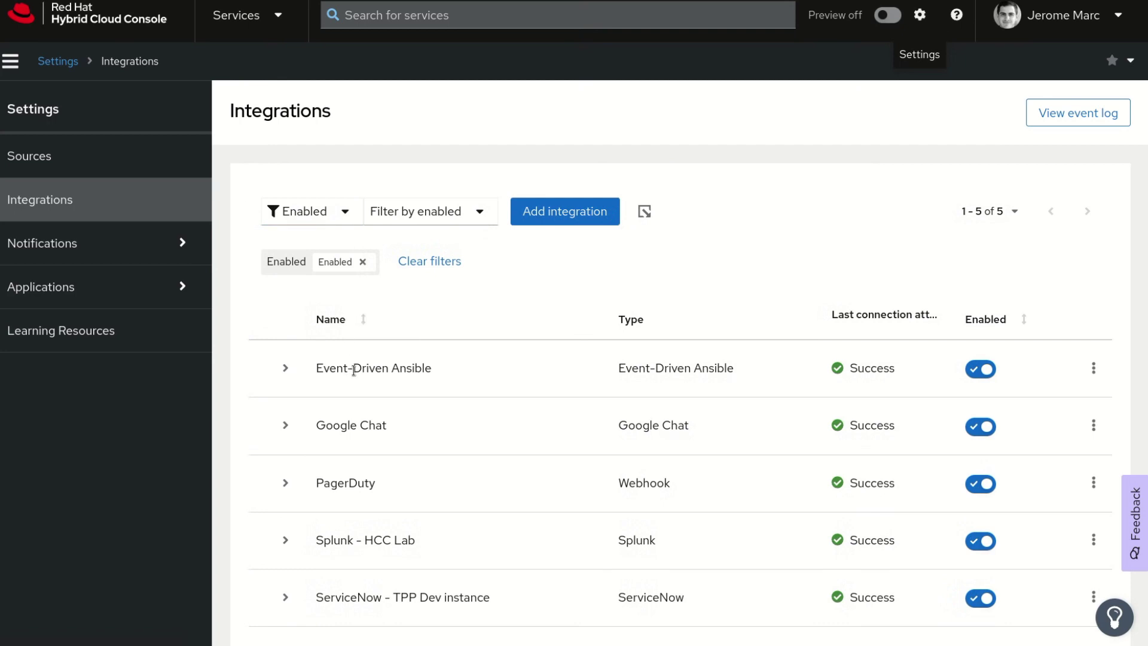
pyautogui.click(285, 368)
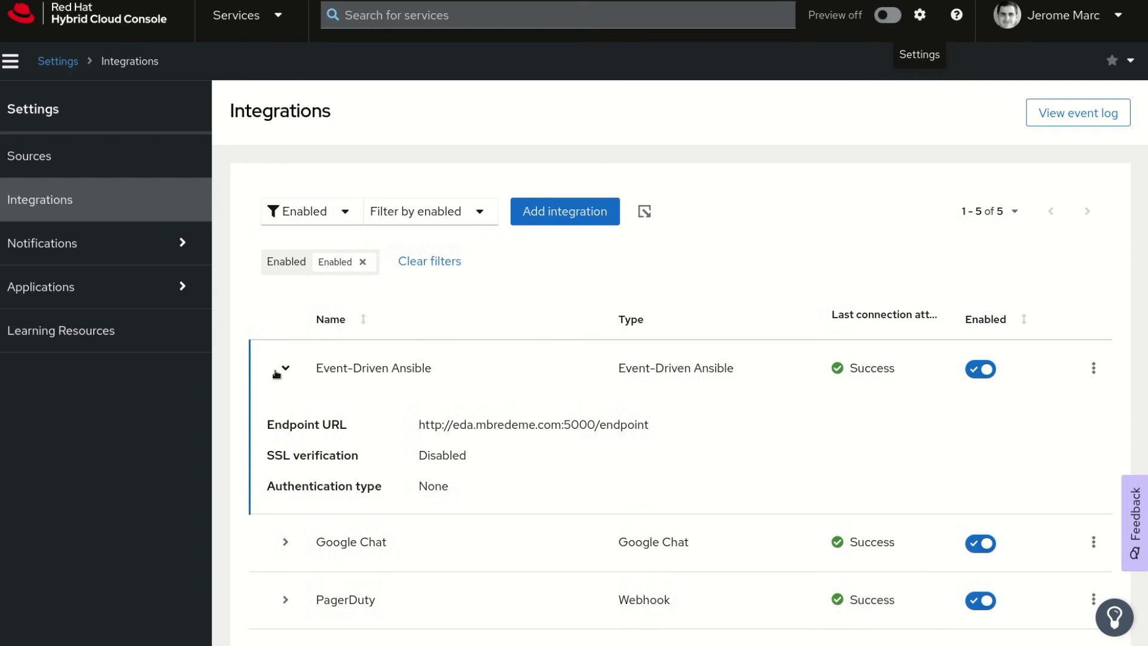
pyautogui.click(283, 369)
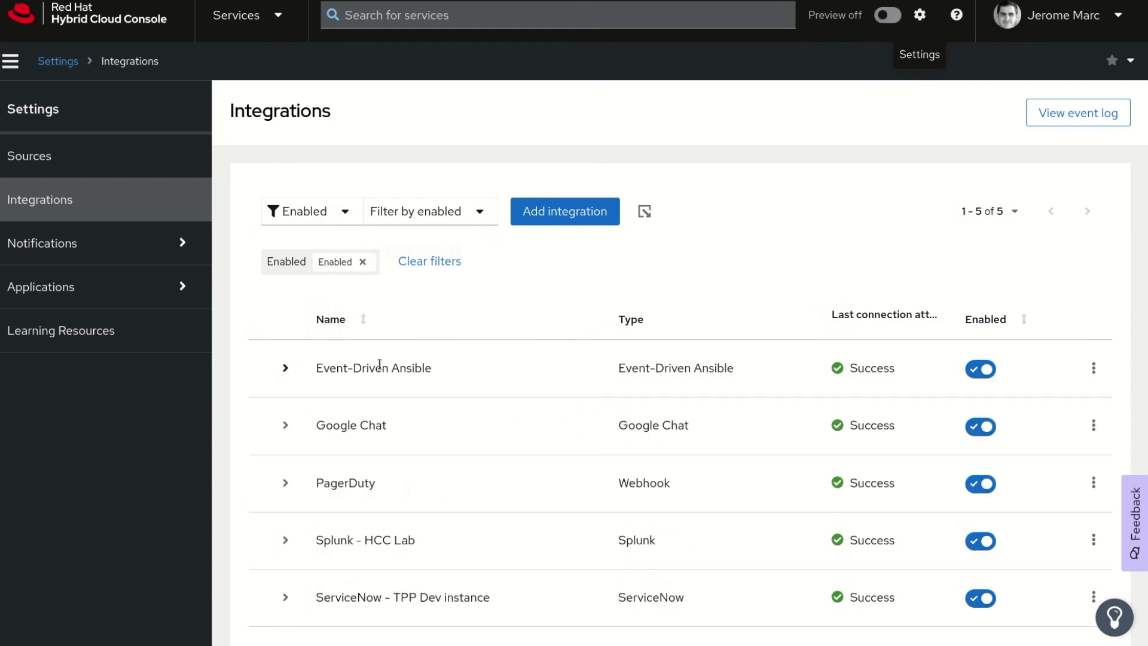
# Step: In the event log, show the Event-Driven Ansible delivery status for Detected Malware
pyautogui.click(1065, 115)
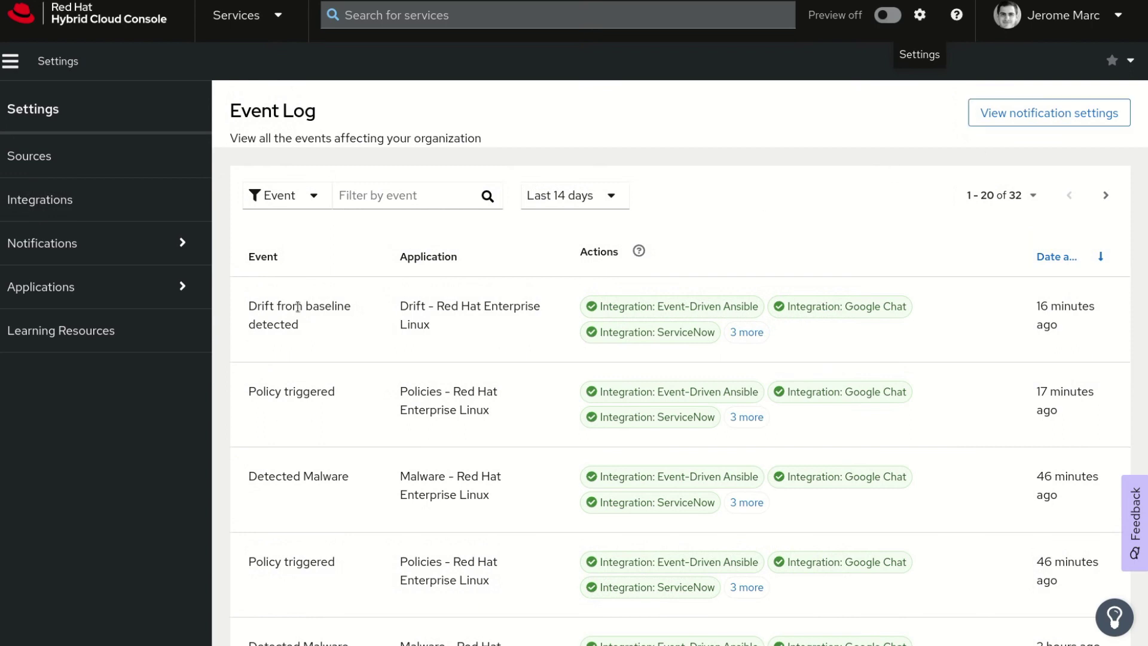
pyautogui.moveTo(255, 305); pyautogui.dragTo(347, 324)
pyautogui.moveTo(255, 391); pyautogui.dragTo(334, 395)
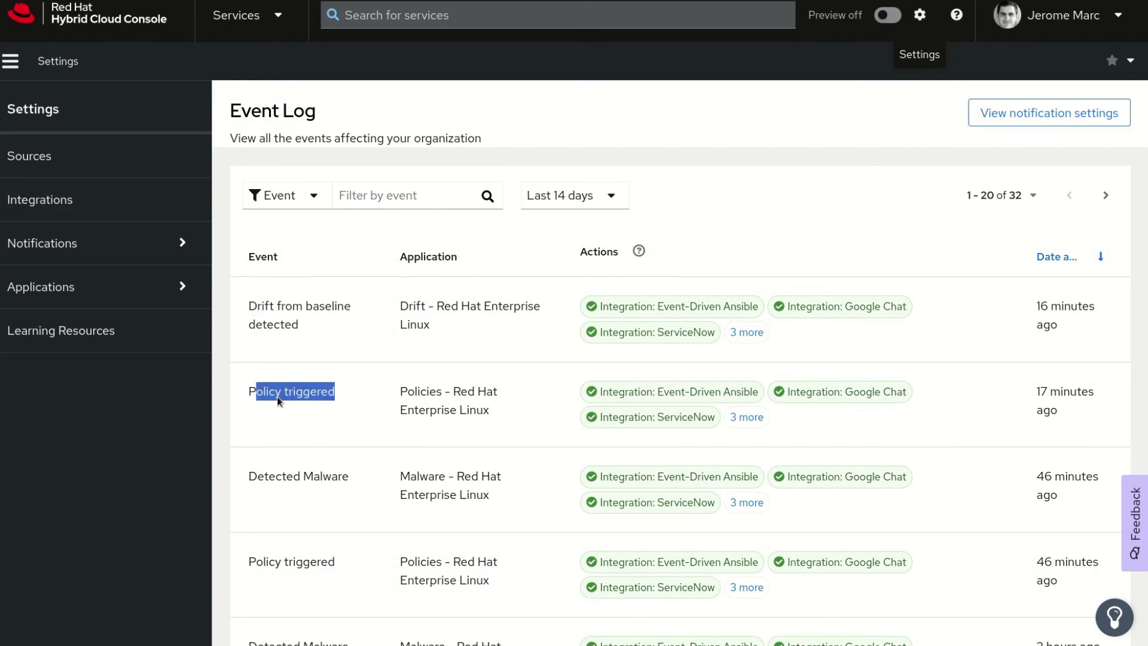
pyautogui.moveTo(248, 475); pyautogui.dragTo(353, 480)
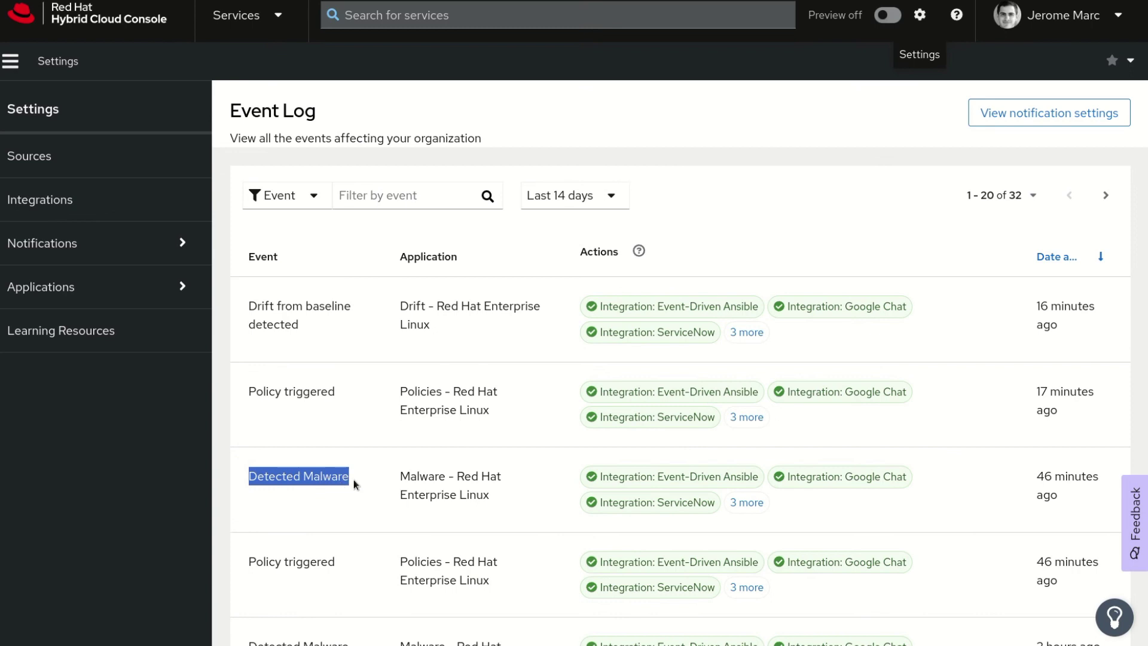
pyautogui.click(745, 503)
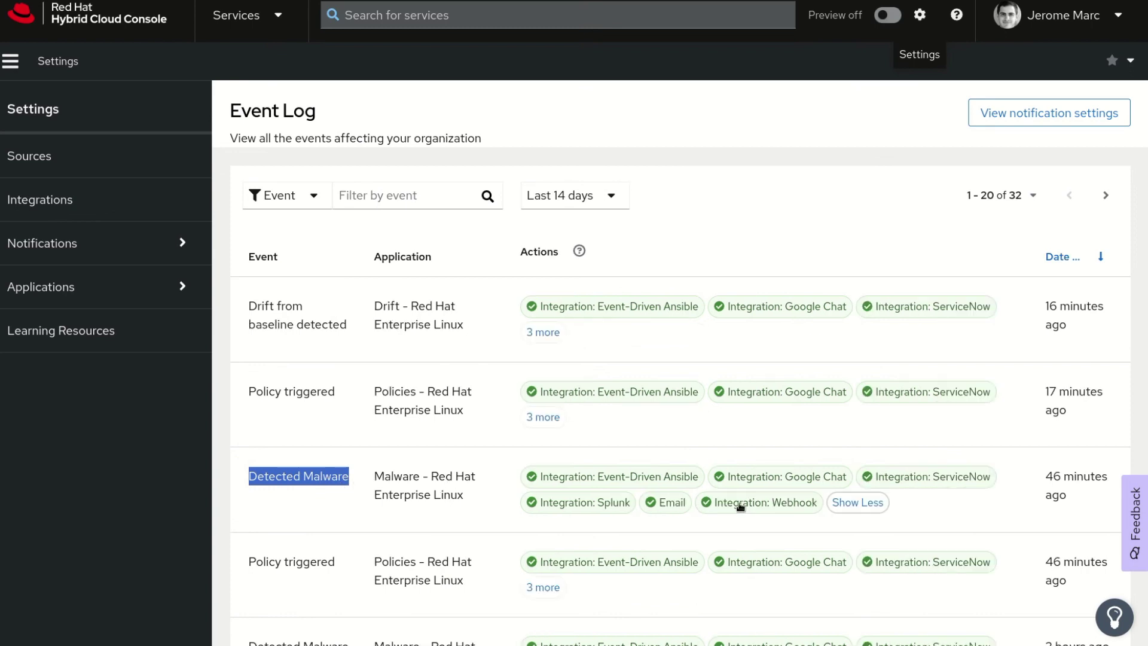
pyautogui.click(667, 478)
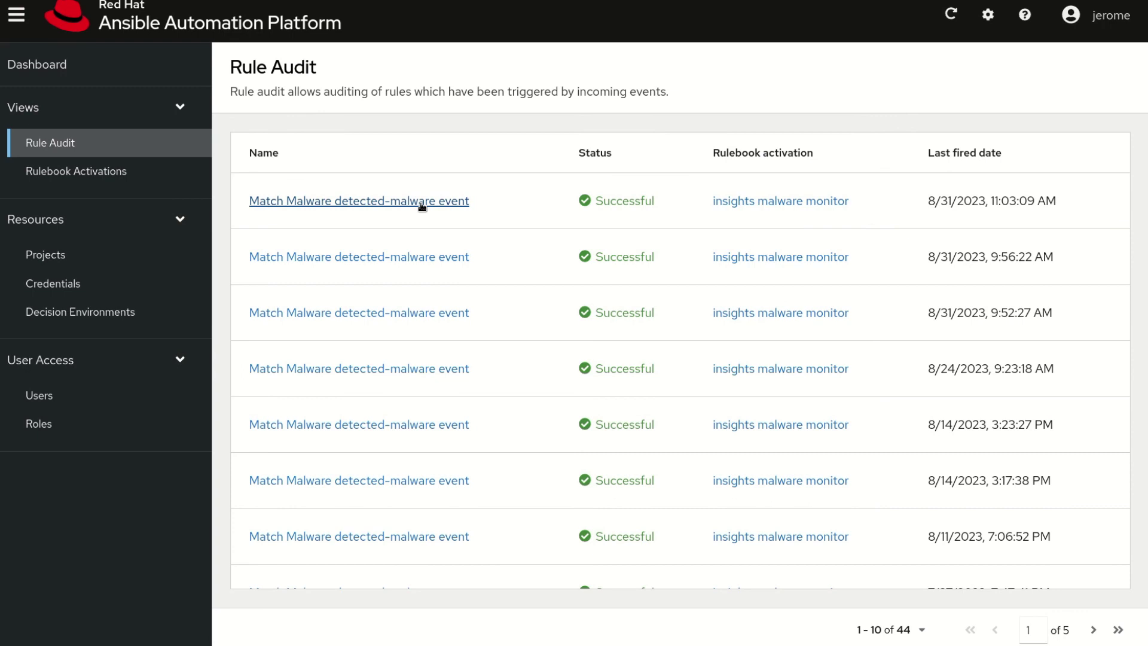
# Step: Inspect the top Match Malware rule's Insights event payload and its run_job_template action
pyautogui.click(421, 201)
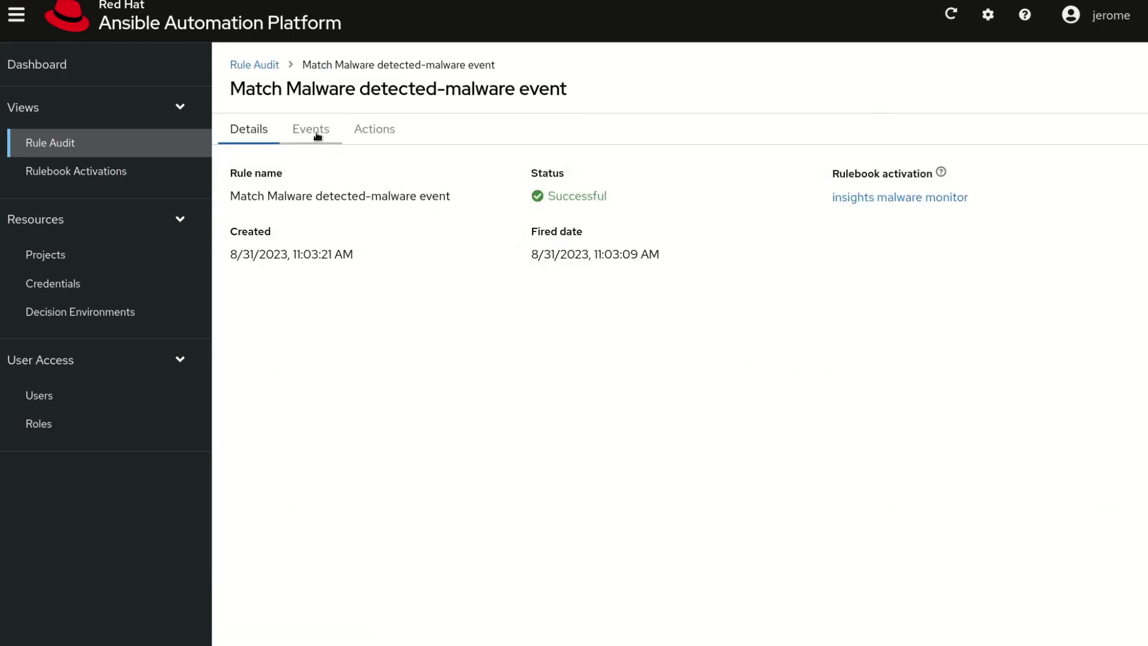
pyautogui.click(310, 128)
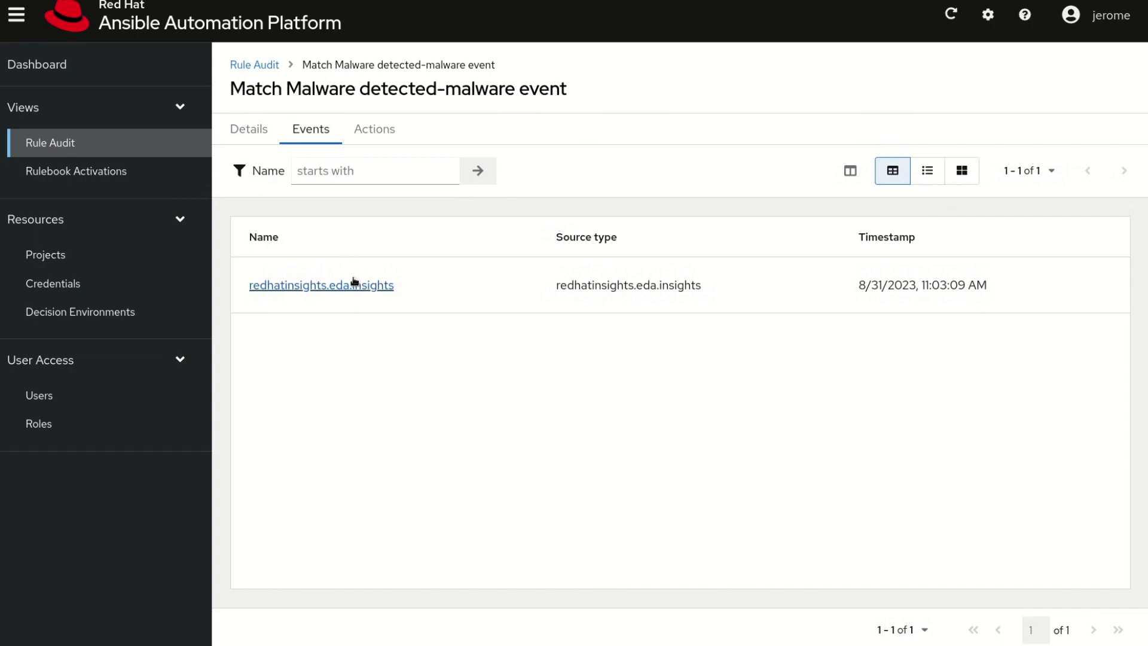
pyautogui.click(355, 284)
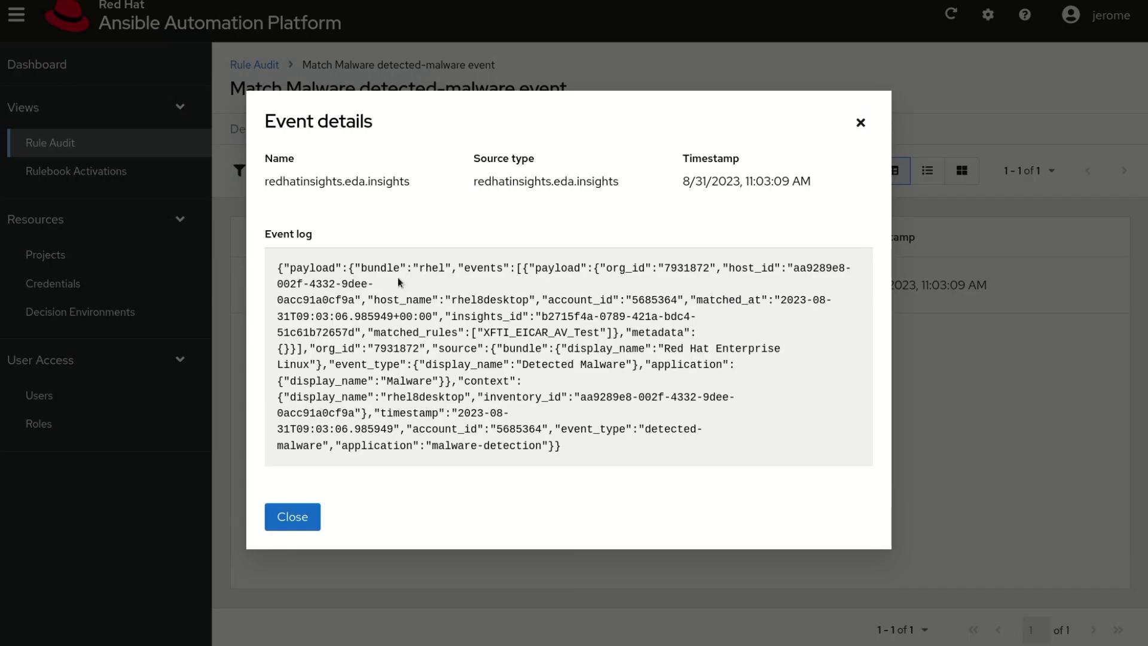
pyautogui.moveTo(278, 267); pyautogui.dragTo(565, 457)
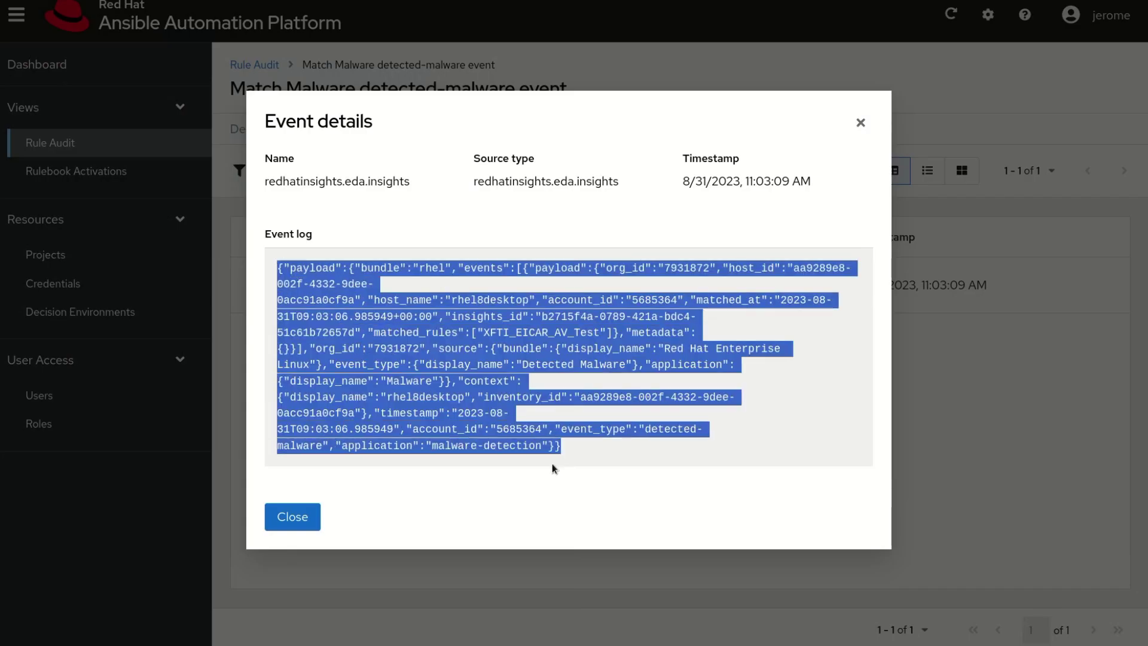
pyautogui.click(291, 516)
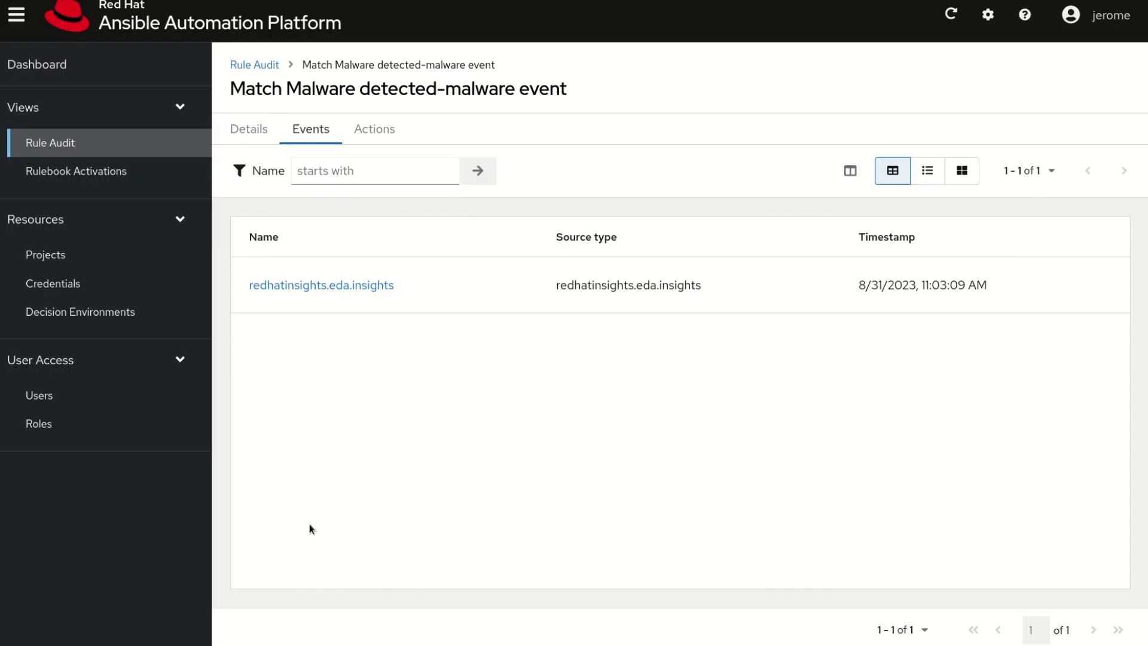
pyautogui.click(374, 128)
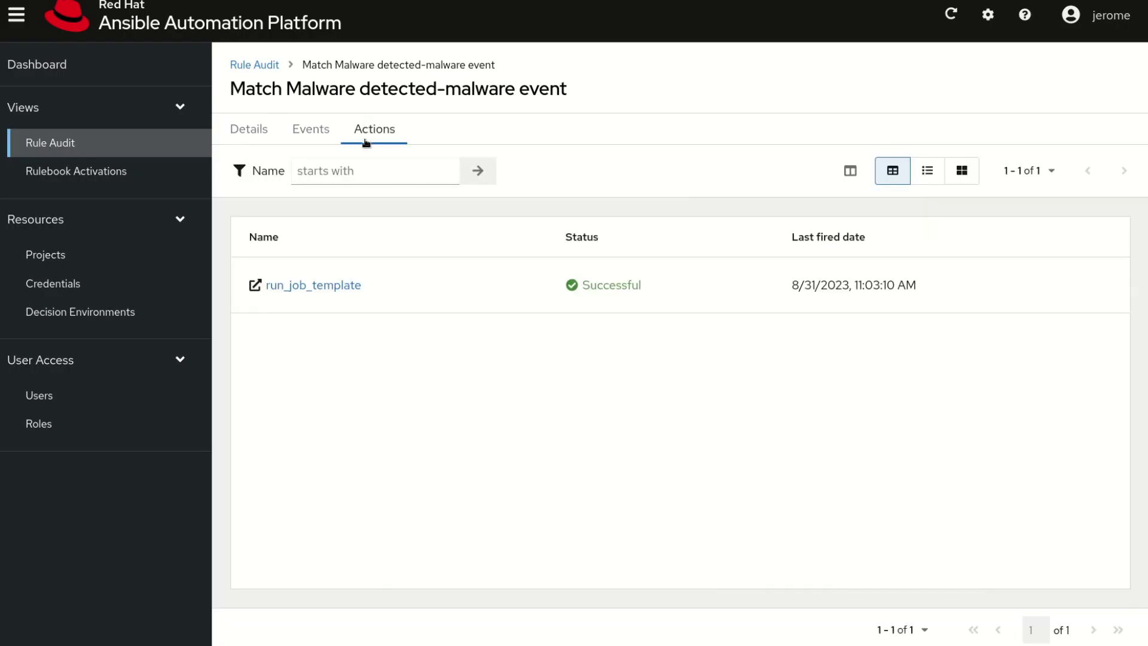
pyautogui.click(334, 286)
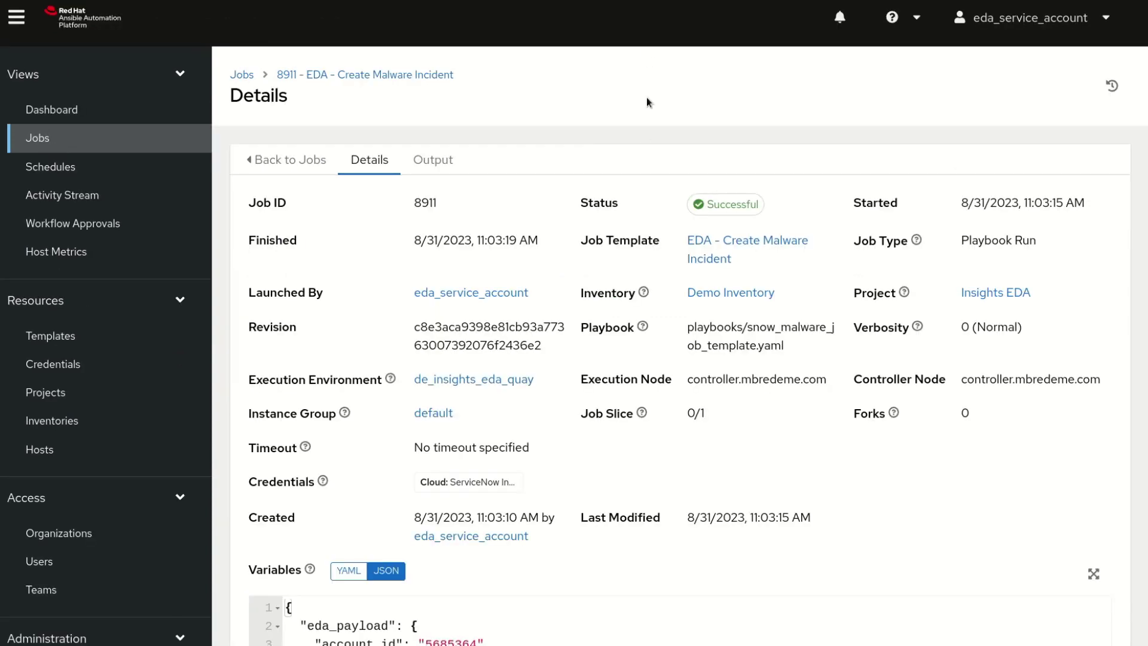
# Step: Check the EDA - Create Malware Incident template's playbook file, then return to job 8911
pyautogui.click(695, 249)
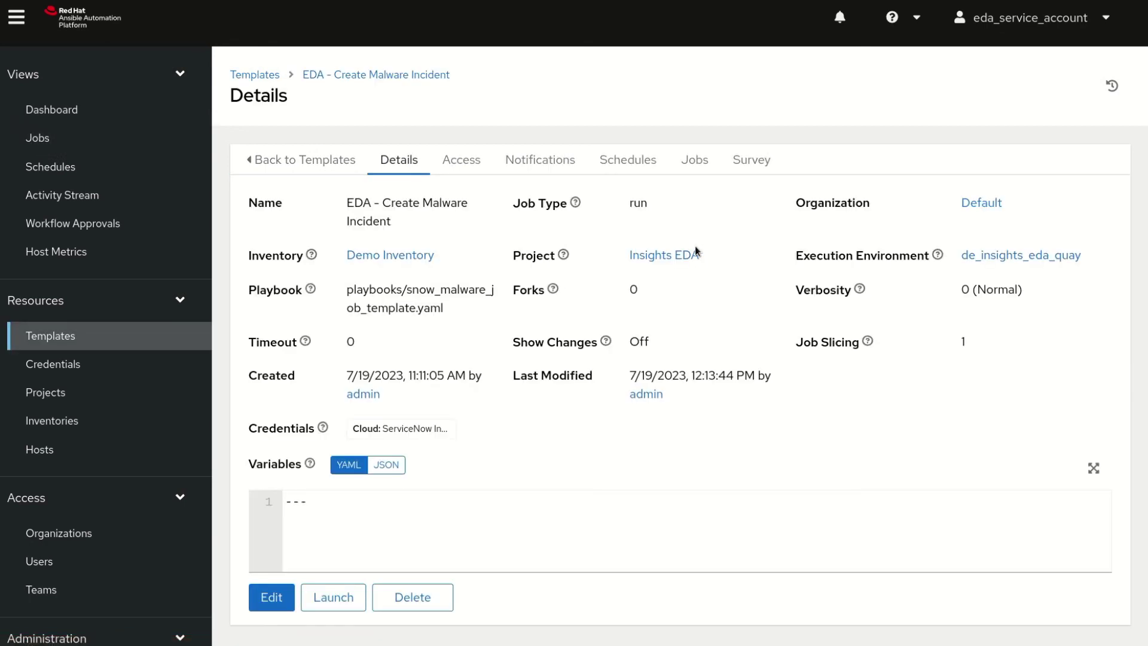
pyautogui.moveTo(445, 309); pyautogui.dragTo(345, 300)
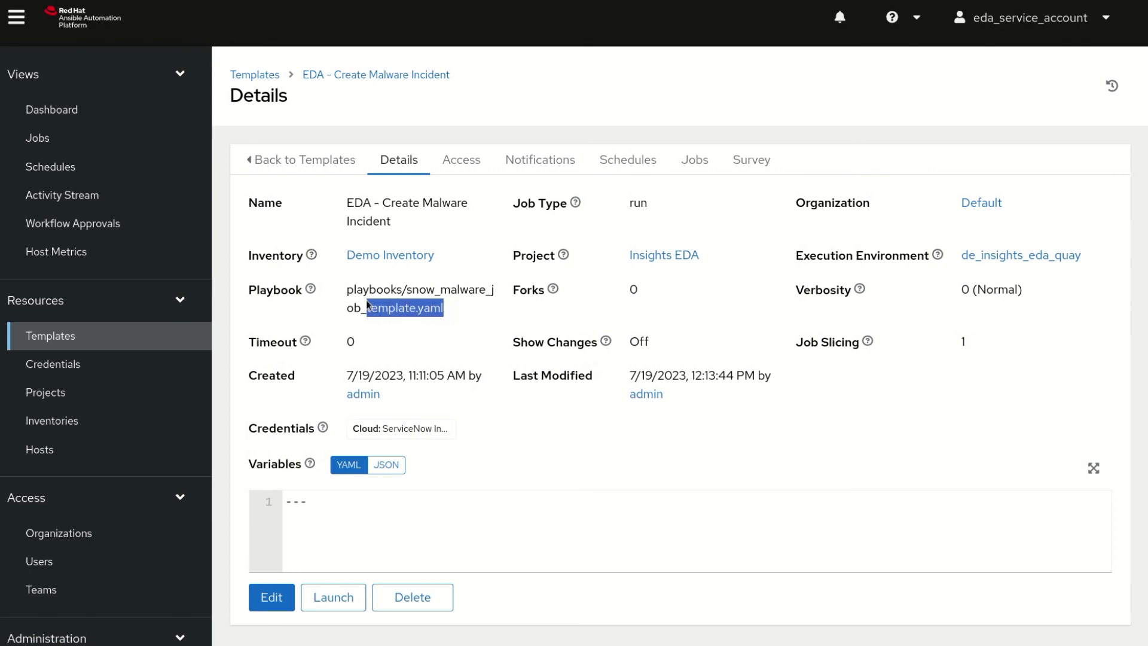
pyautogui.click(320, 314)
pyautogui.hotkey('alt', 'Left')
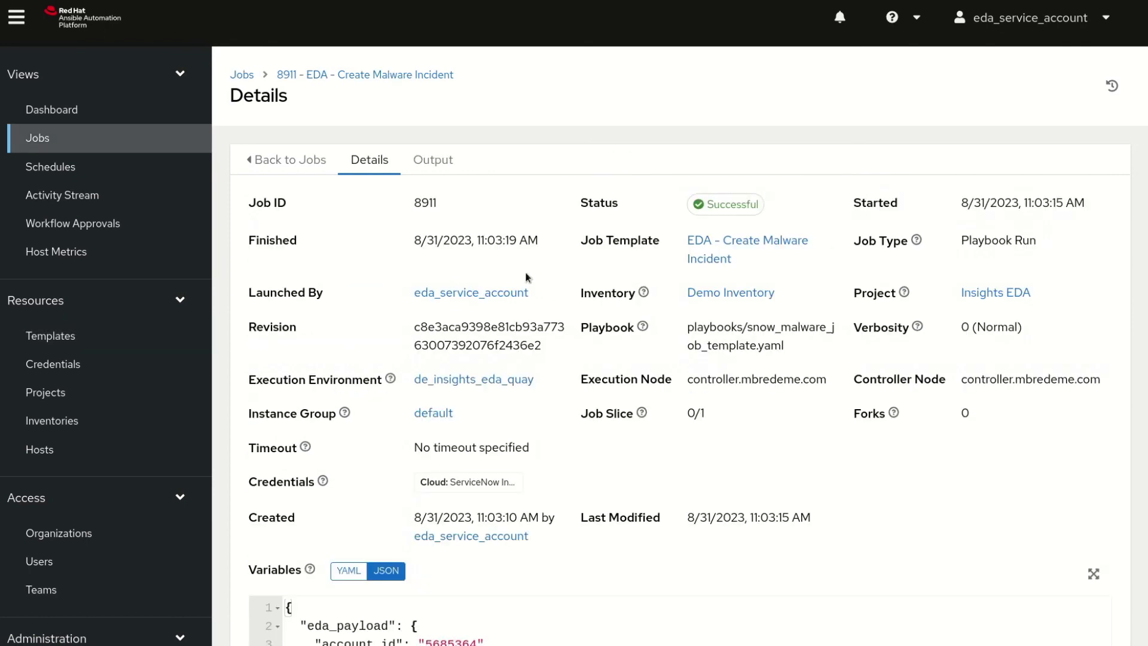
# Step: Confirm the Create Malware Incident play at the top of job 8911's output log
pyautogui.click(434, 160)
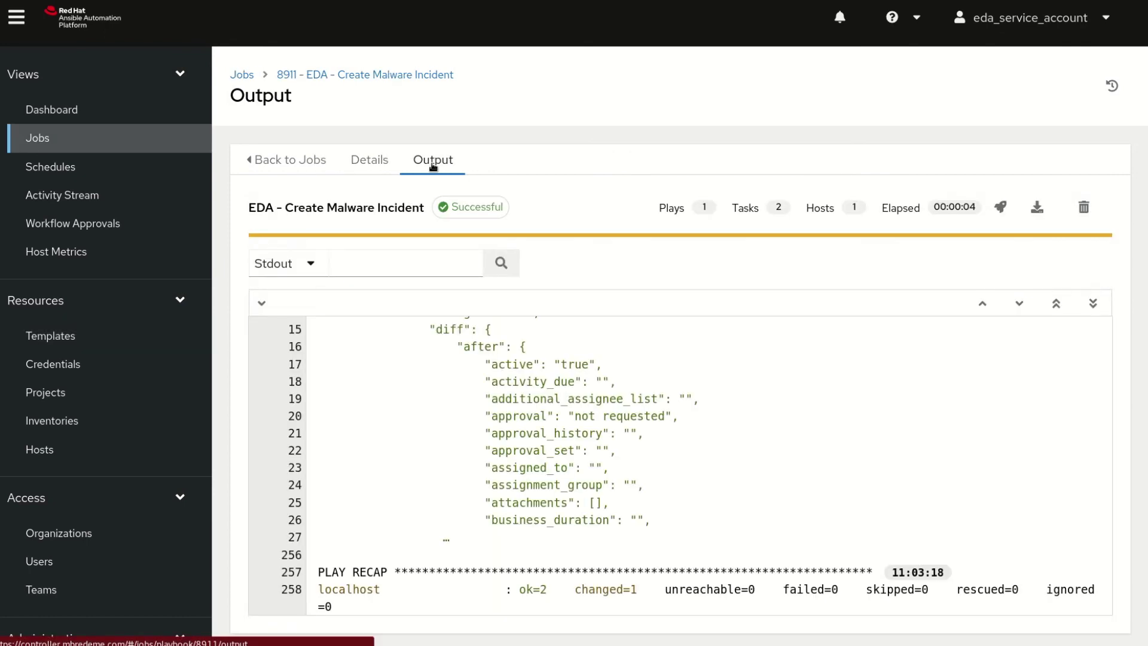
pyautogui.click(1055, 303)
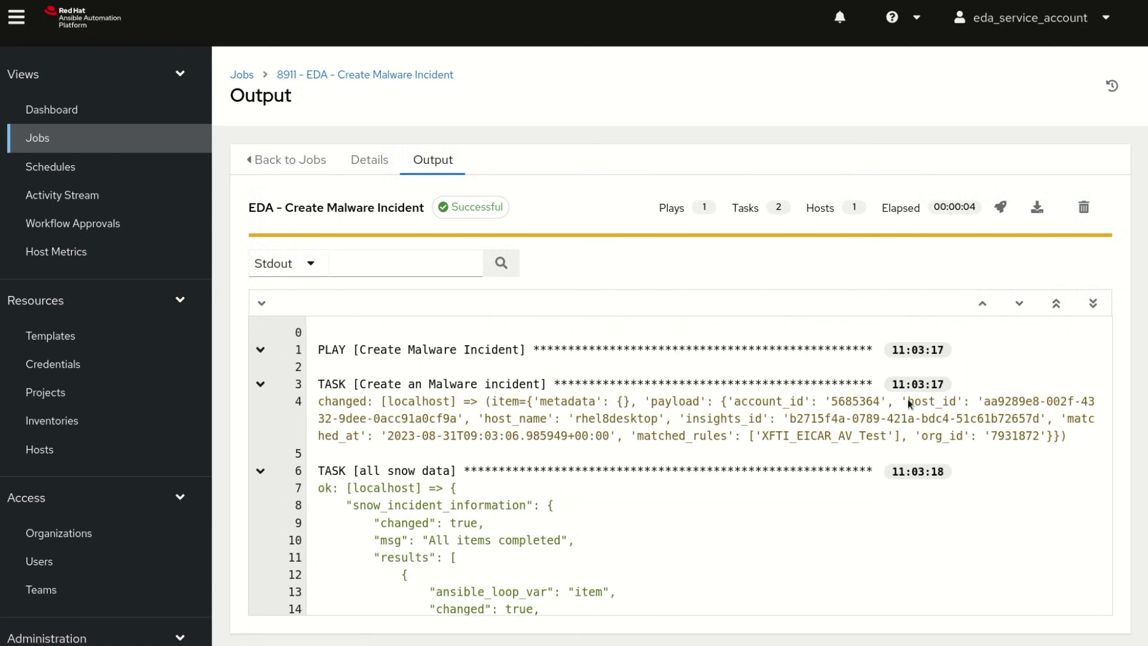
pyautogui.moveTo(361, 350); pyautogui.dragTo(520, 352)
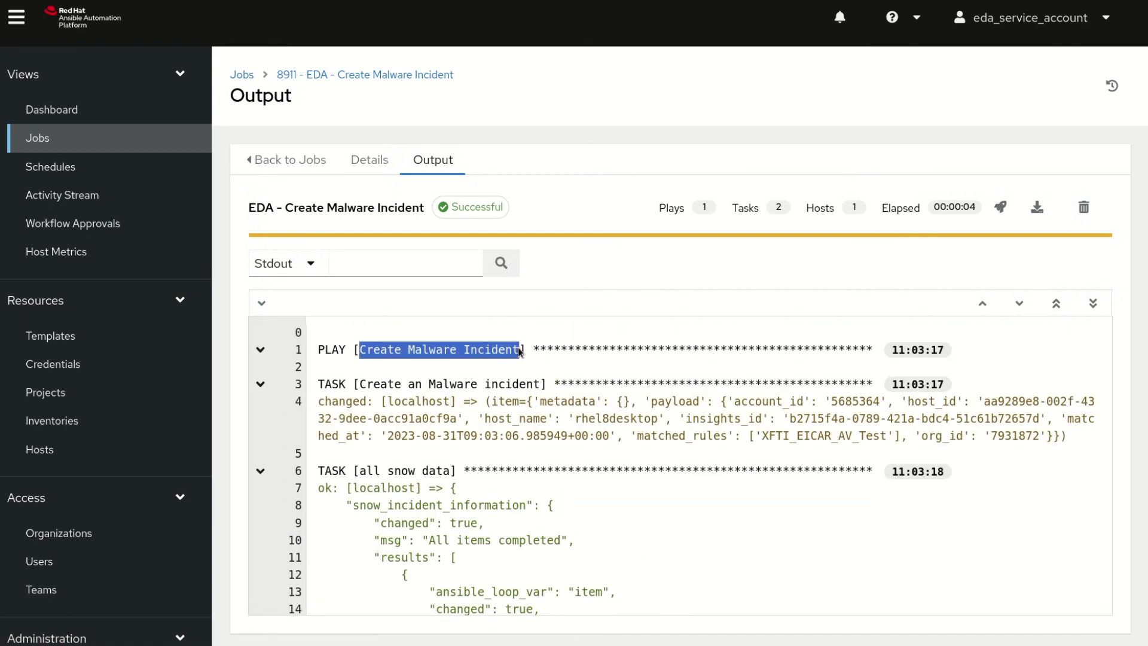
pyautogui.hotkey('ctrl', 'Tab')
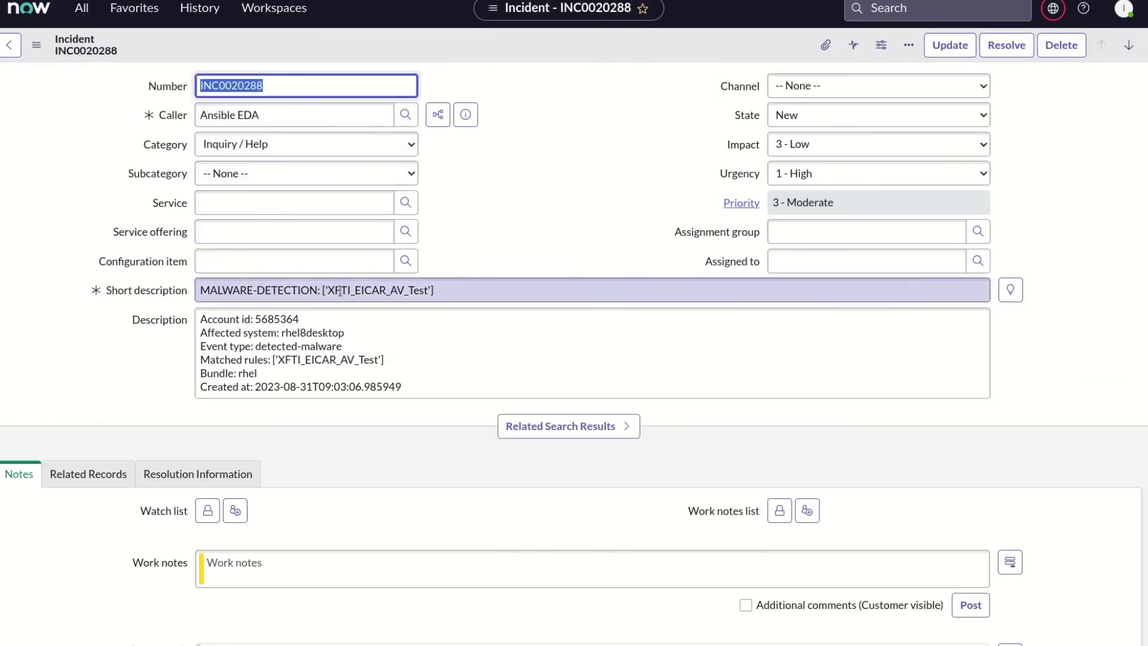
# Step: Highlight INC0020288's description showing rhel8desktop, detected-malware and the XFTI_EICAR_AV_Test rule
pyautogui.moveTo(204, 320)
pyautogui.mouseDown()
pyautogui.moveTo(238, 352)
pyautogui.moveTo(358, 405)
pyautogui.mouseUp()
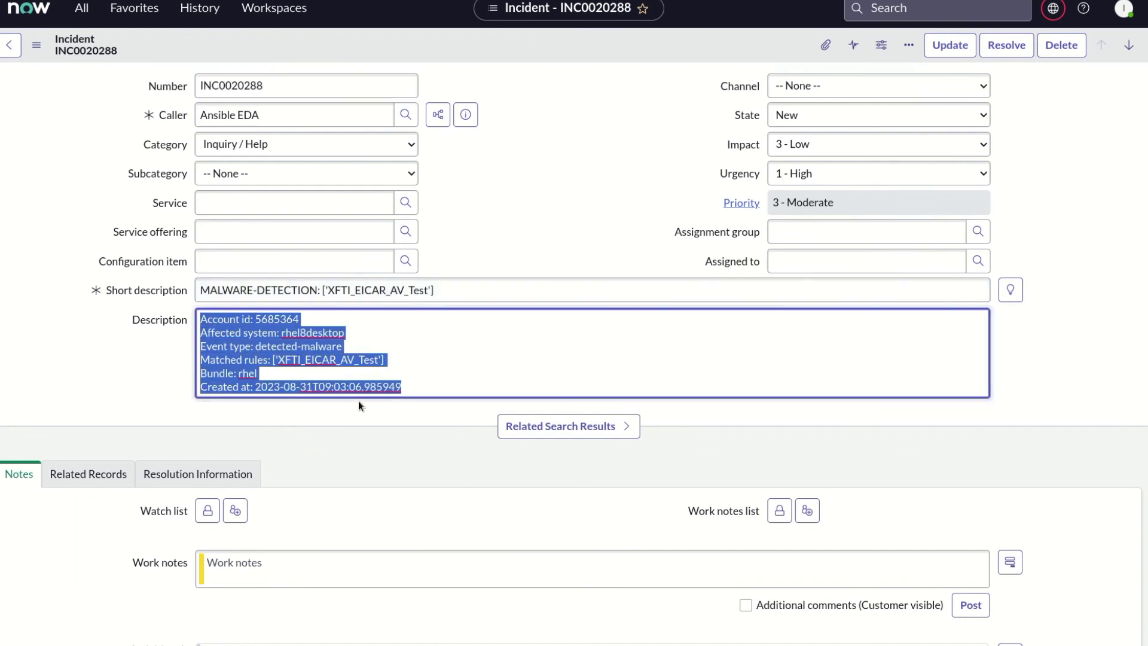